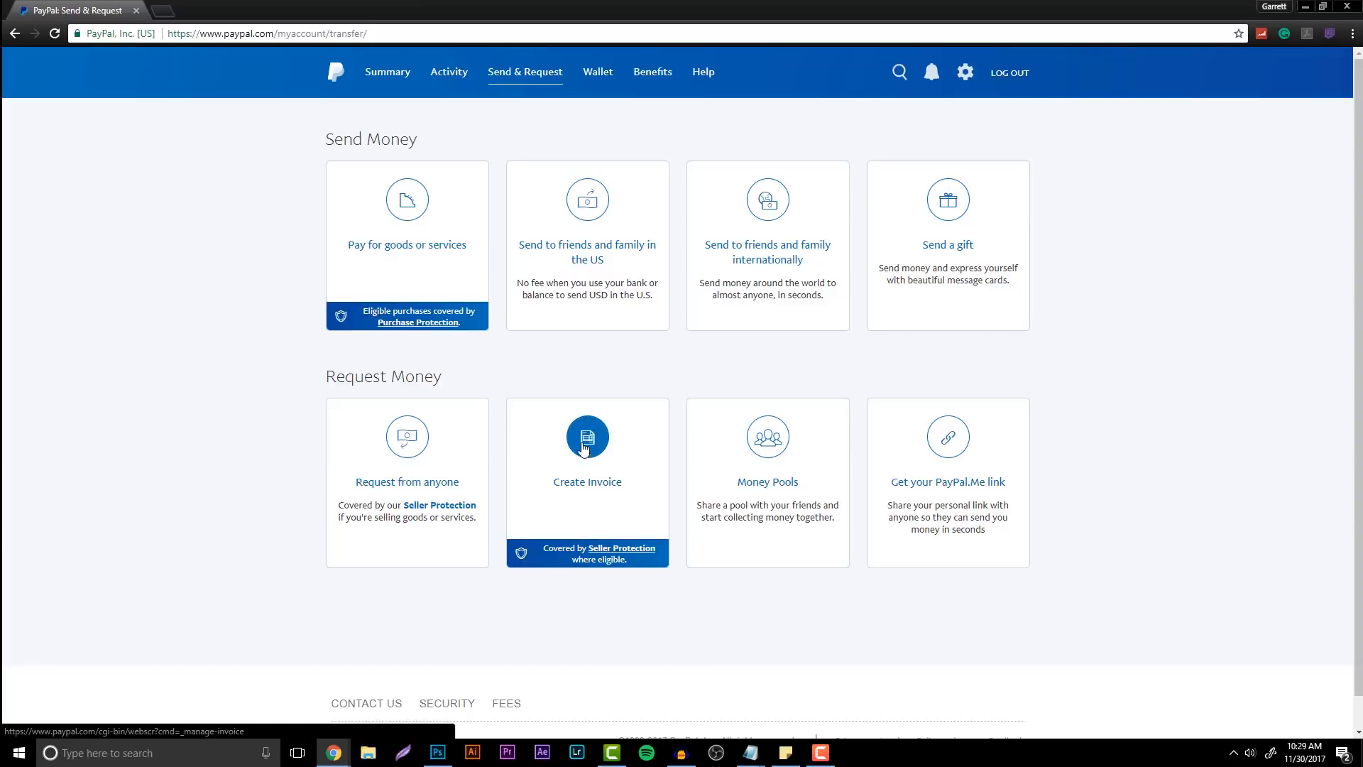
# Start blank invoice 0020 from Manage Invoices and open the My templates list
pyautogui.click(558, 466)
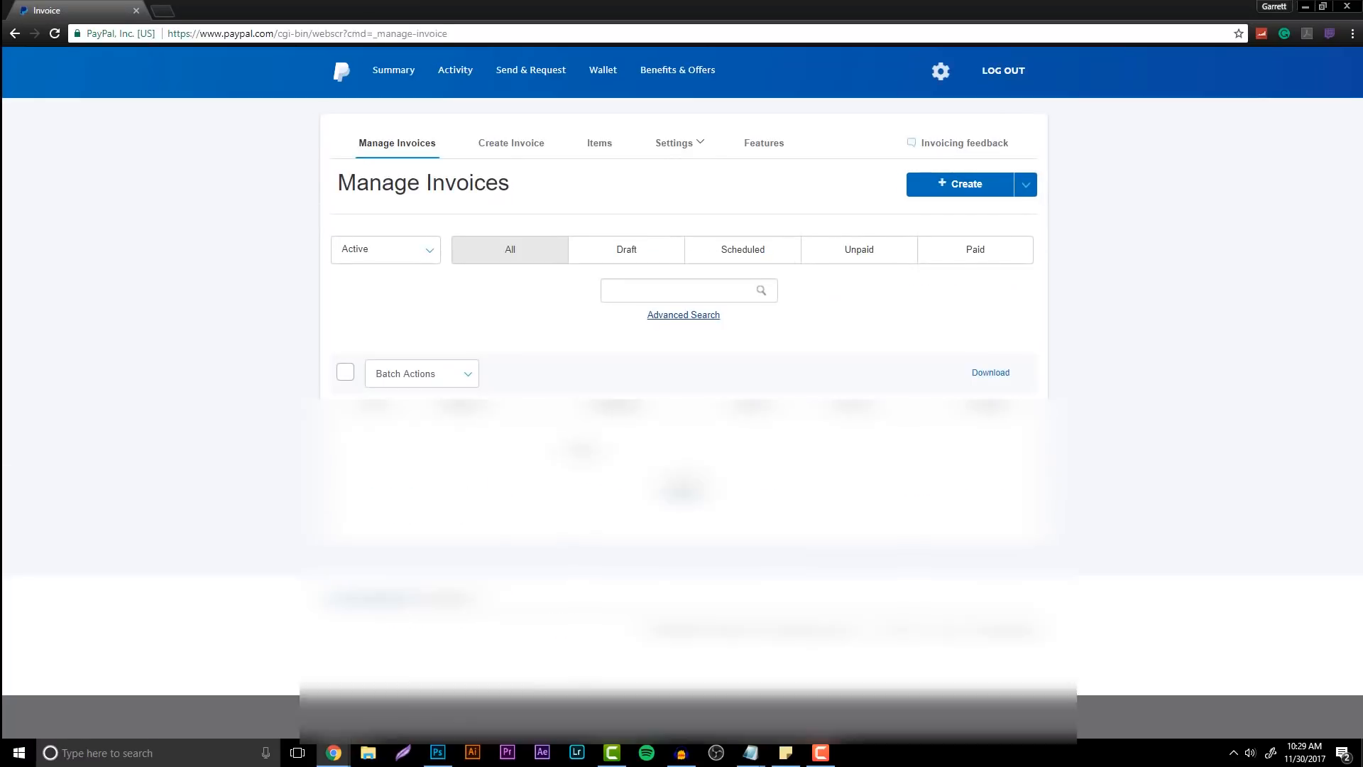
pyautogui.click(948, 186)
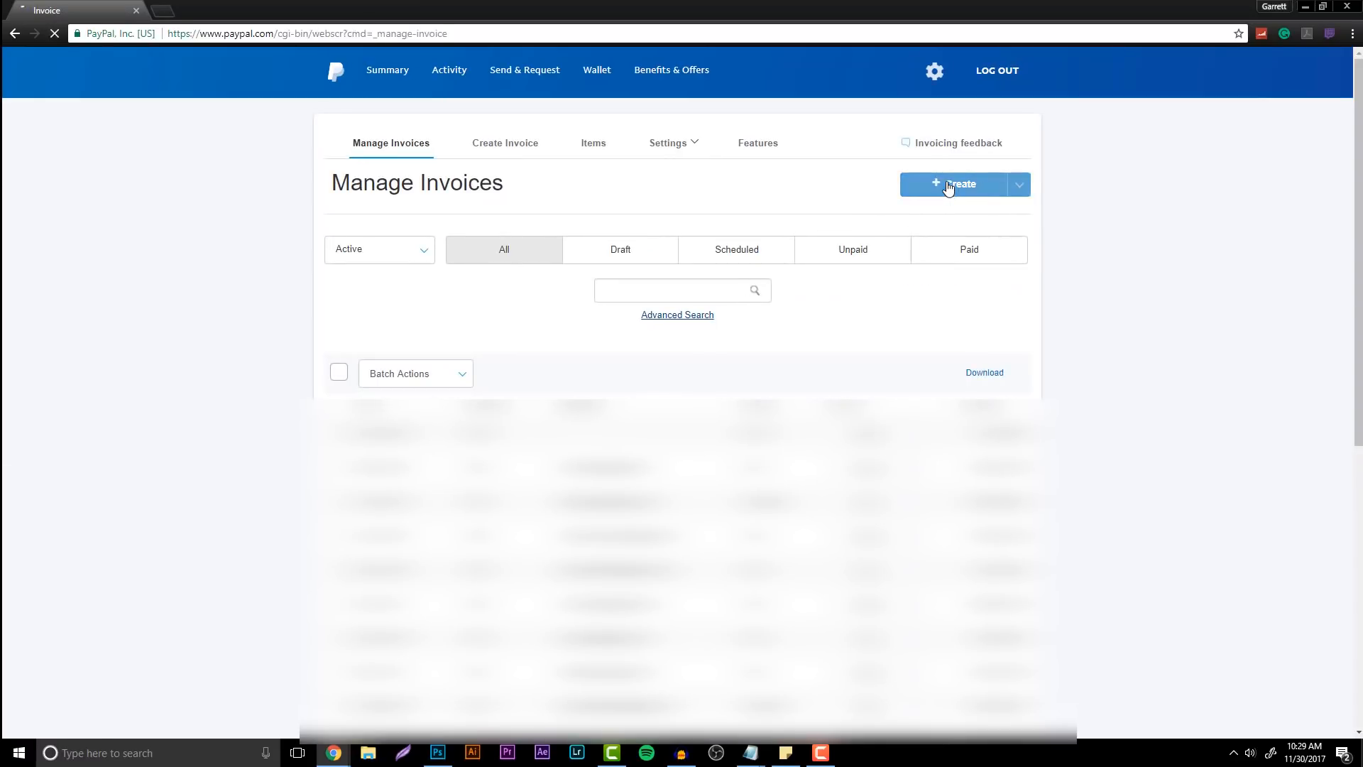
pyautogui.click(894, 187)
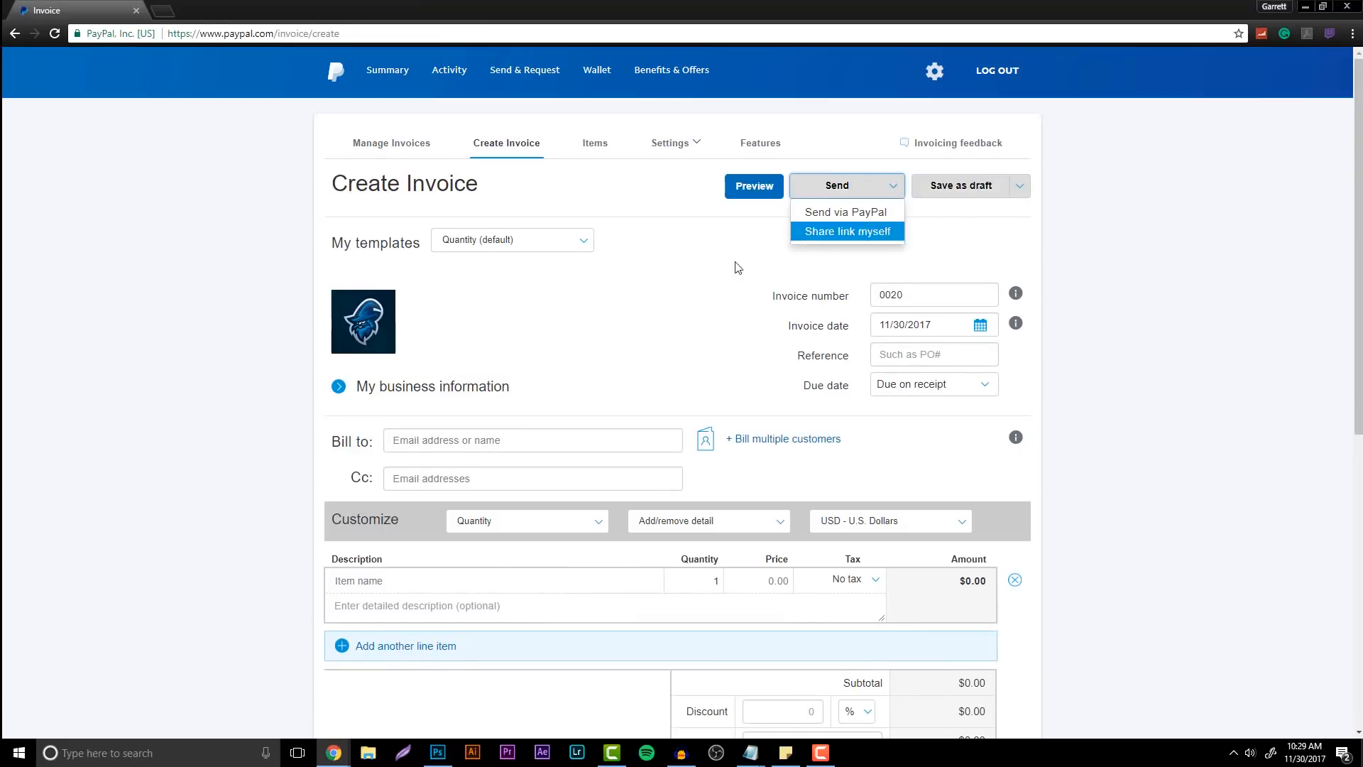
pyautogui.click(1176, 313)
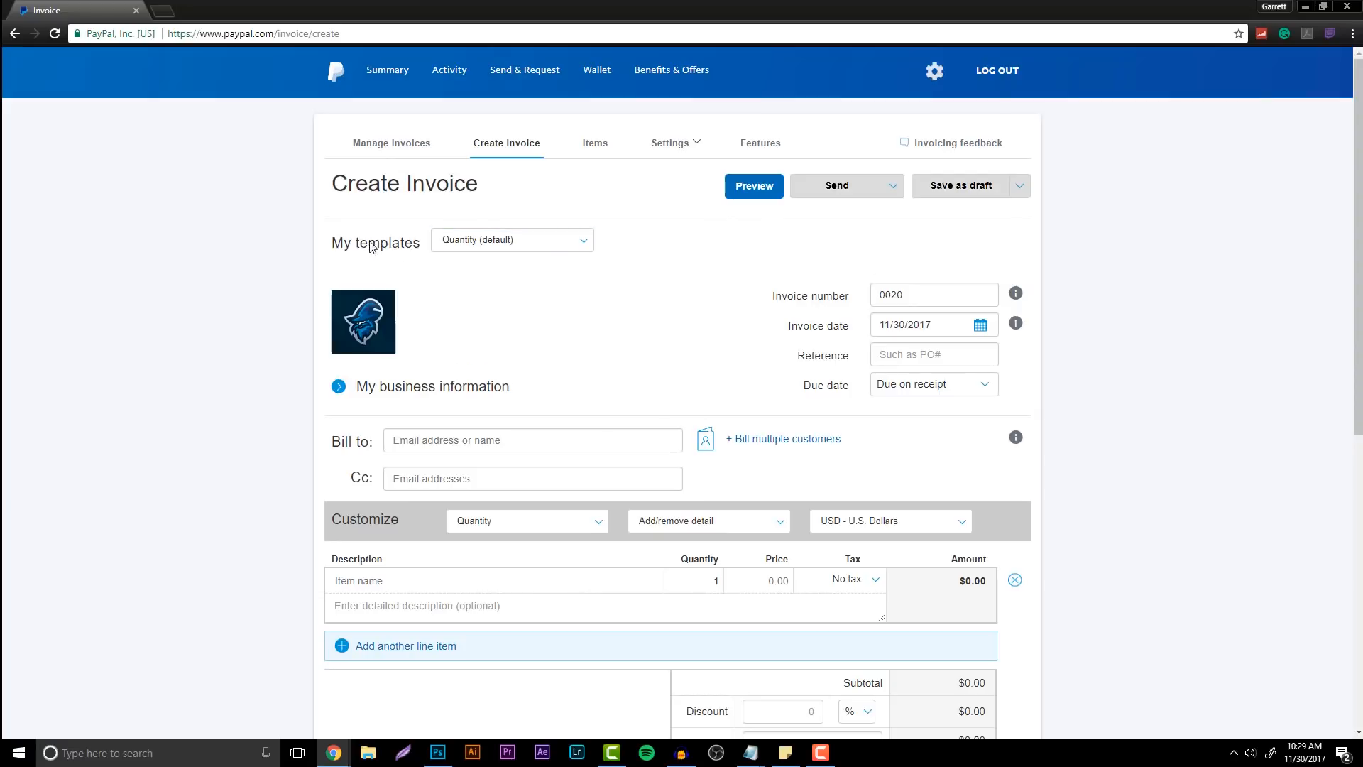
pyautogui.click(466, 241)
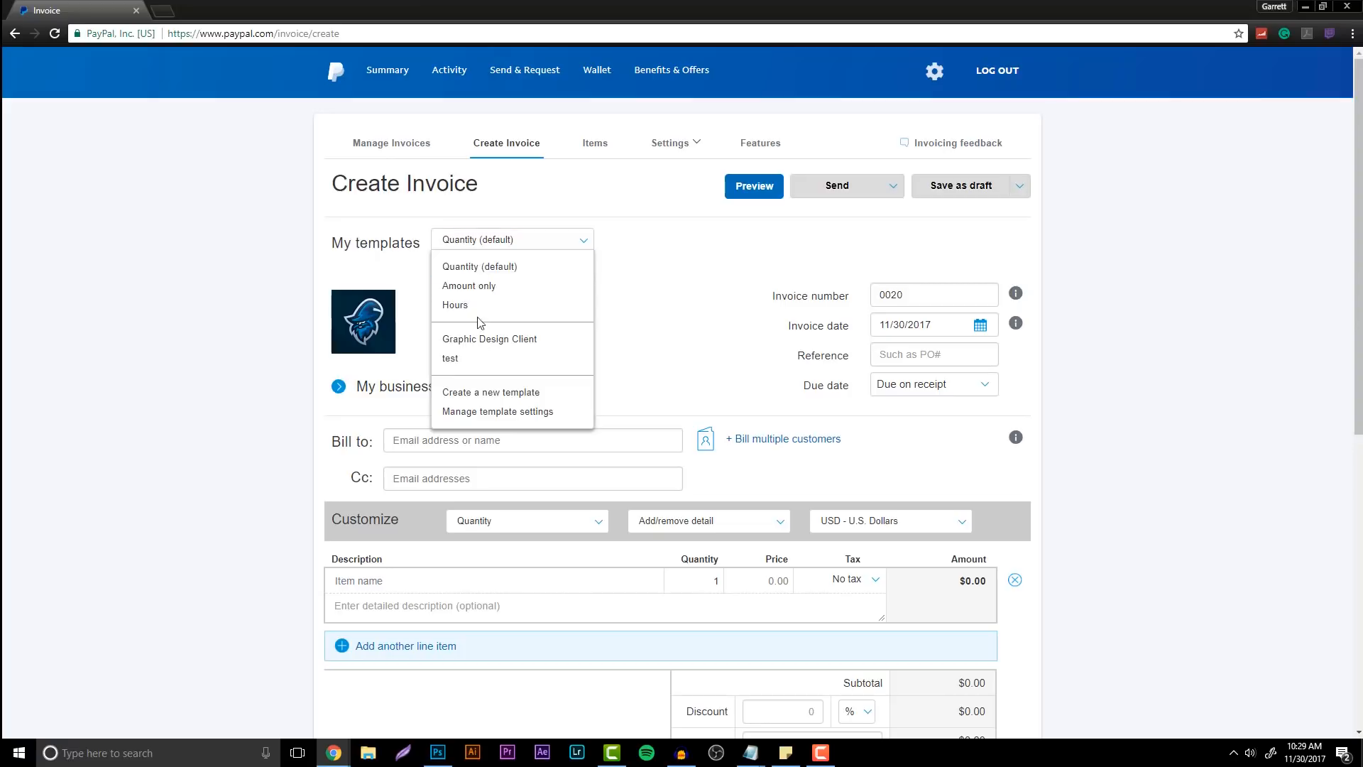
# Create a new invoice template and choose 'No due date' as its due date
pyautogui.click(491, 395)
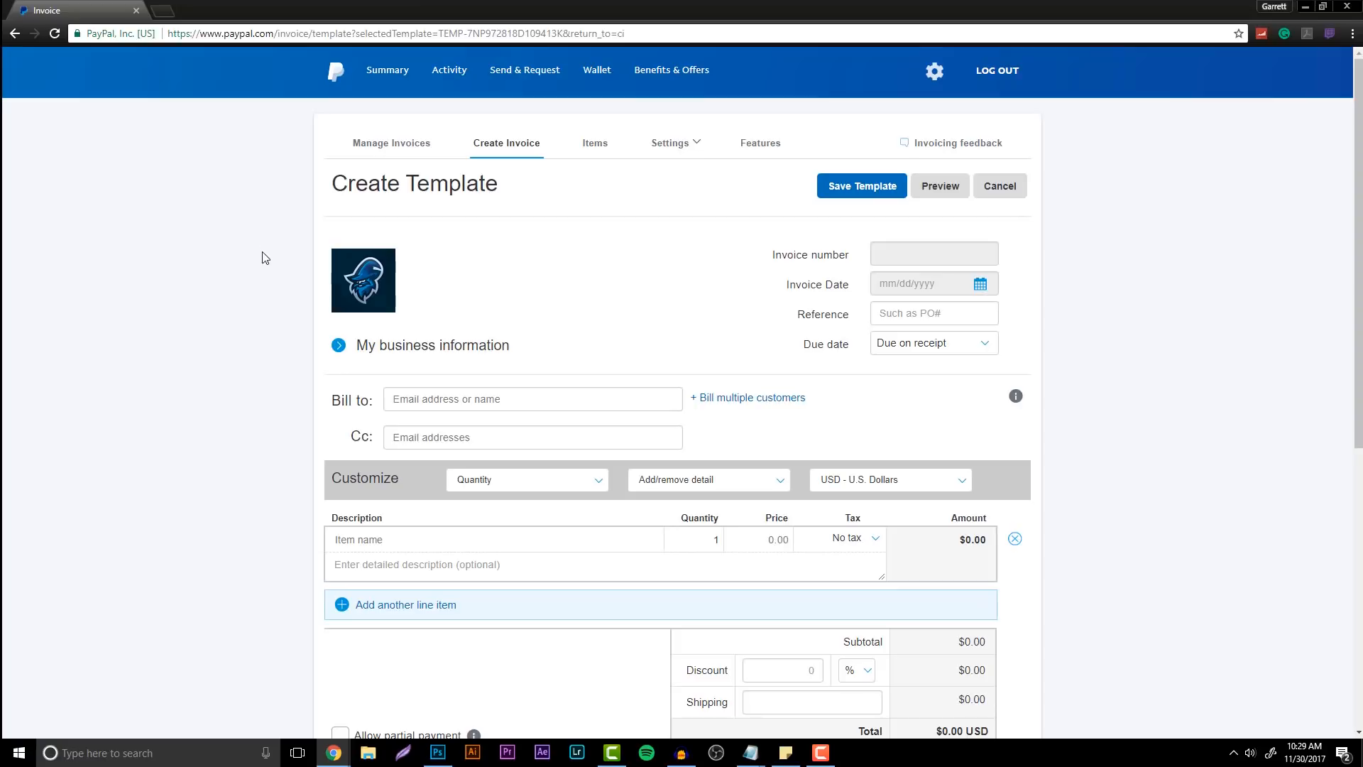
pyautogui.moveTo(620, 297)
pyautogui.click(927, 350)
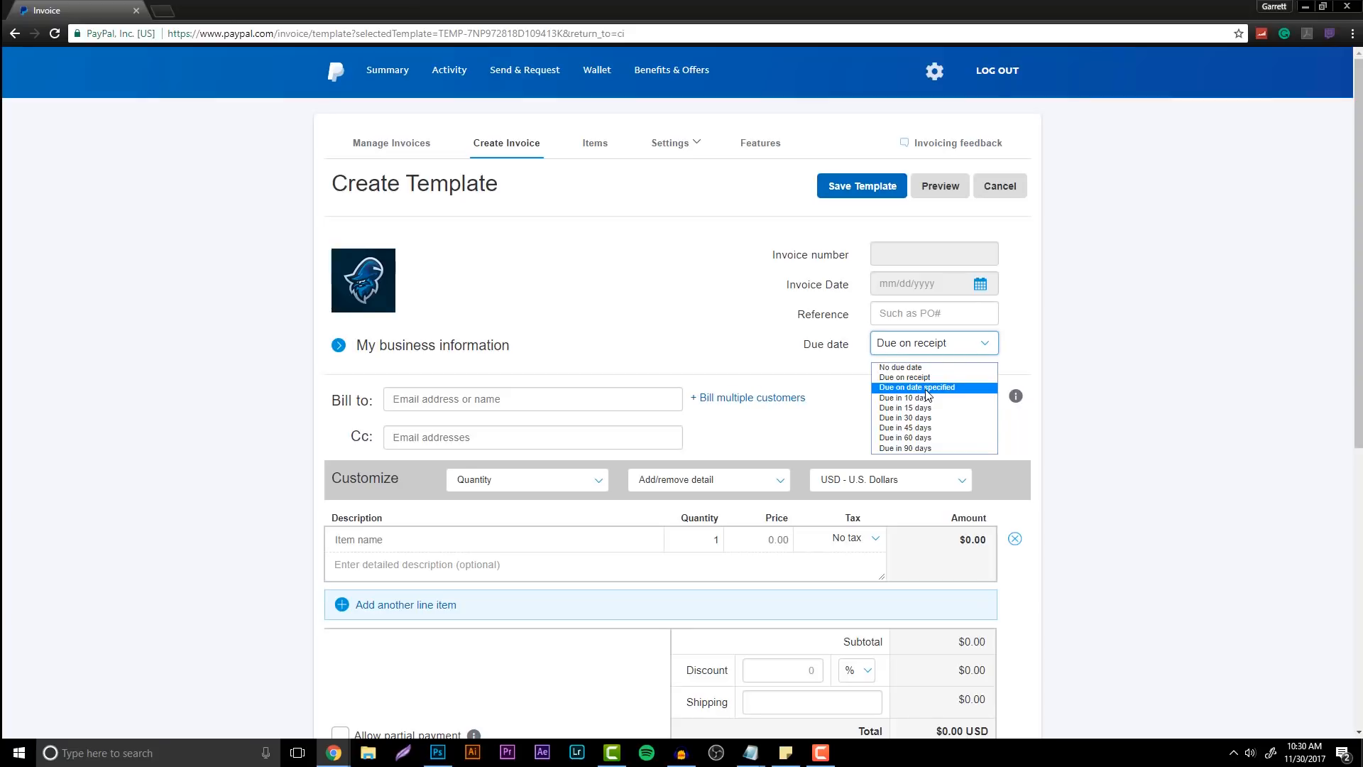
pyautogui.click(916, 367)
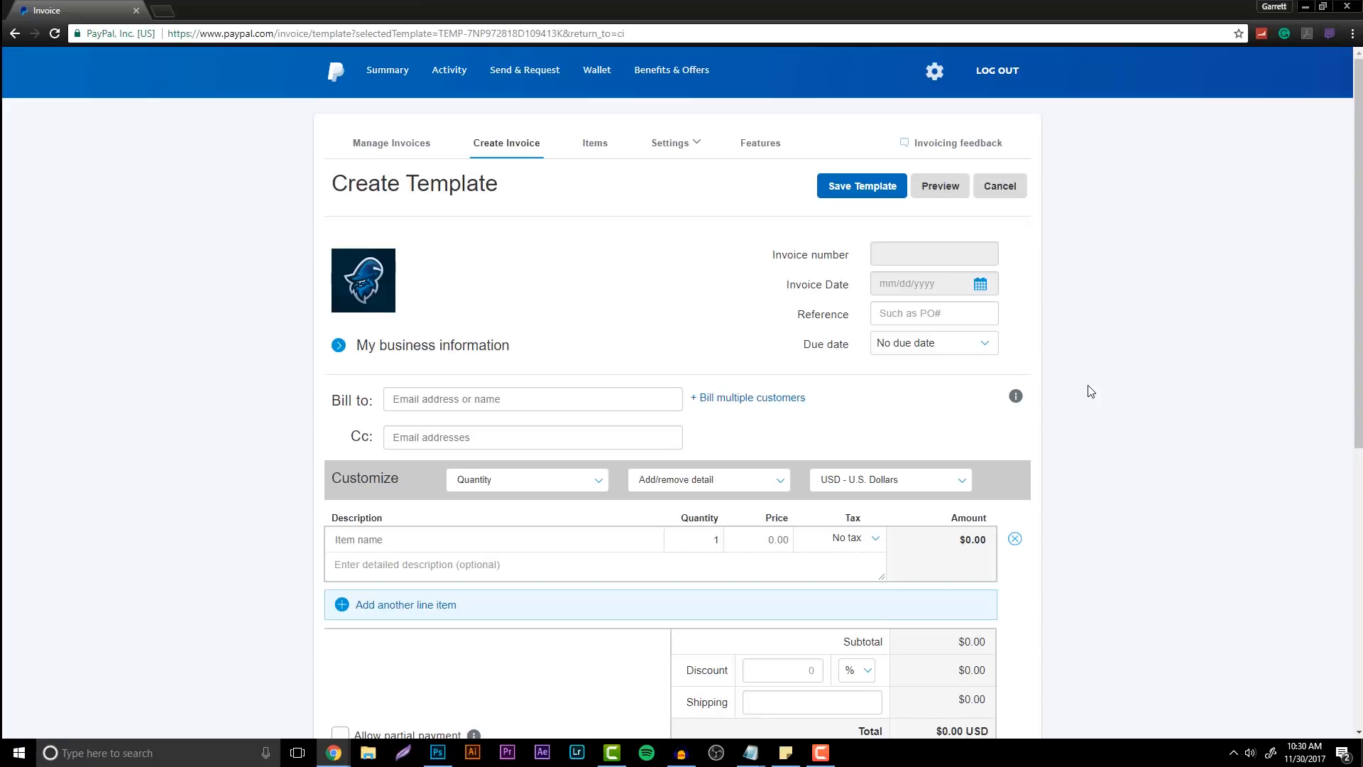
# Switch the template's line item layout to Amount only
pyautogui.scroll(-4, 410, 271)
pyautogui.scroll(3, 335, 267)
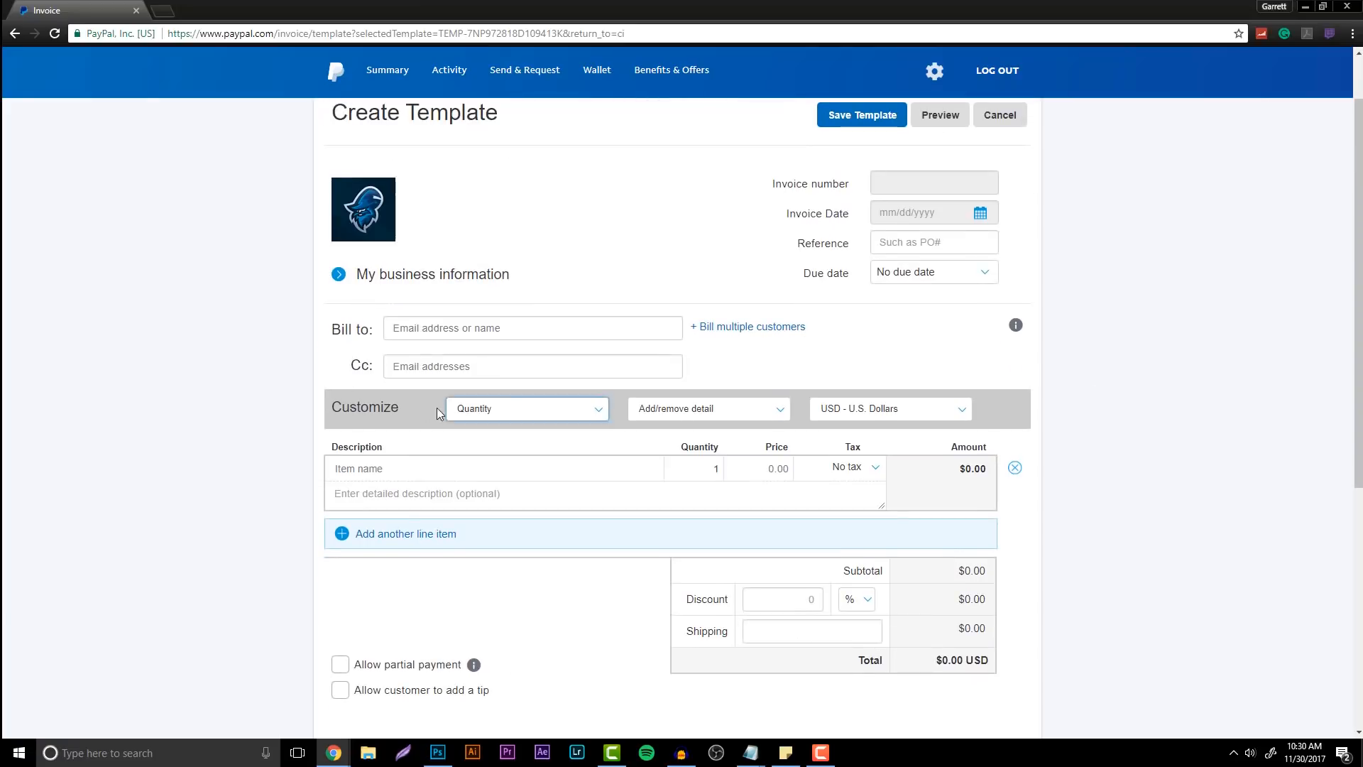
pyautogui.click(529, 412)
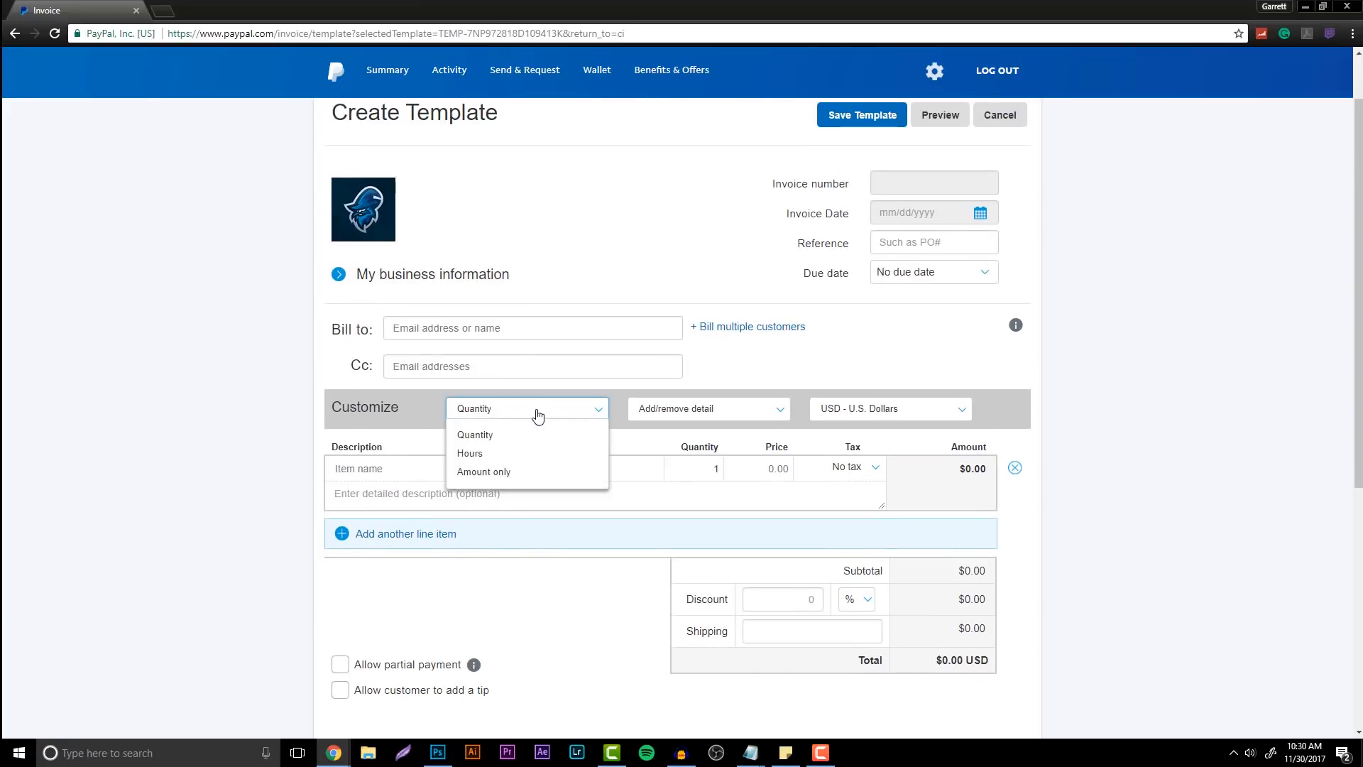
pyautogui.click(488, 472)
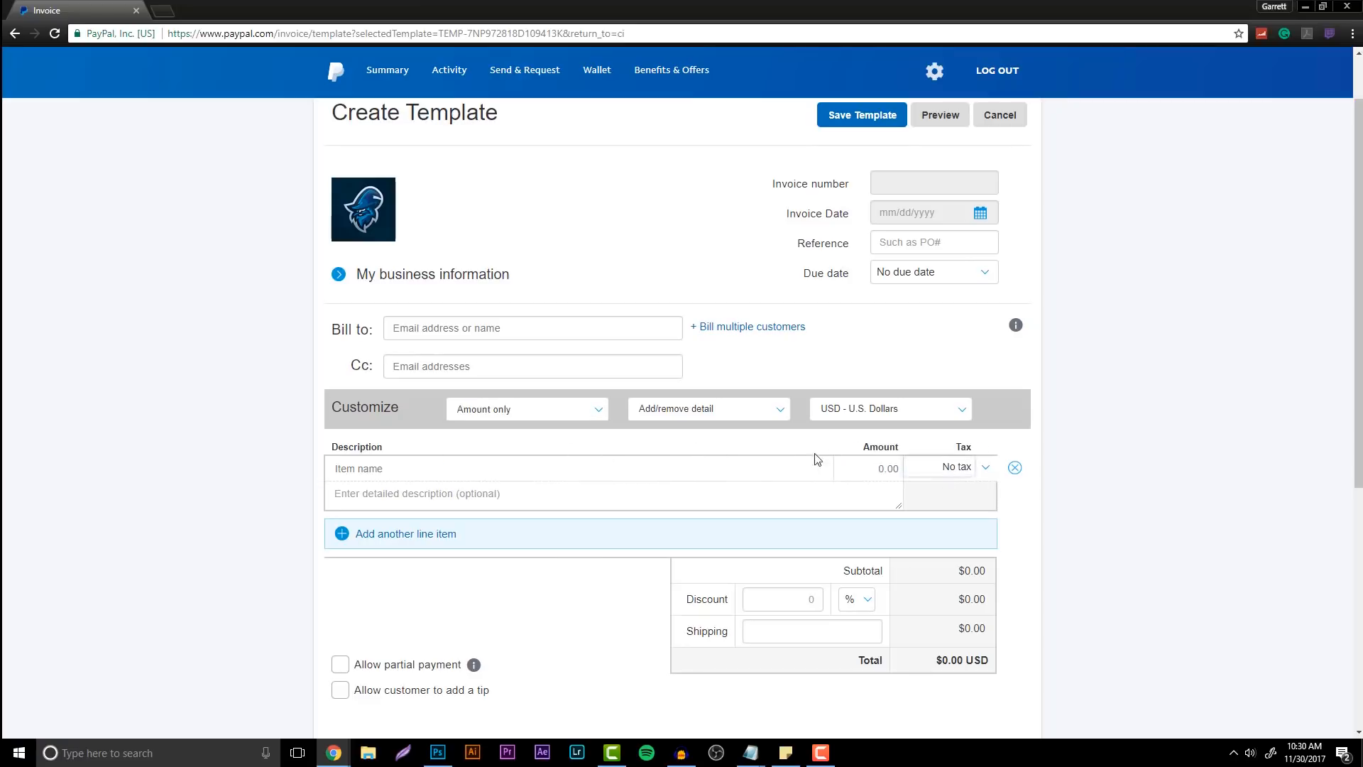
# Remove tax, invoice discount and shipping details, keeping U.S. Dollars as the currency
pyautogui.click(734, 416)
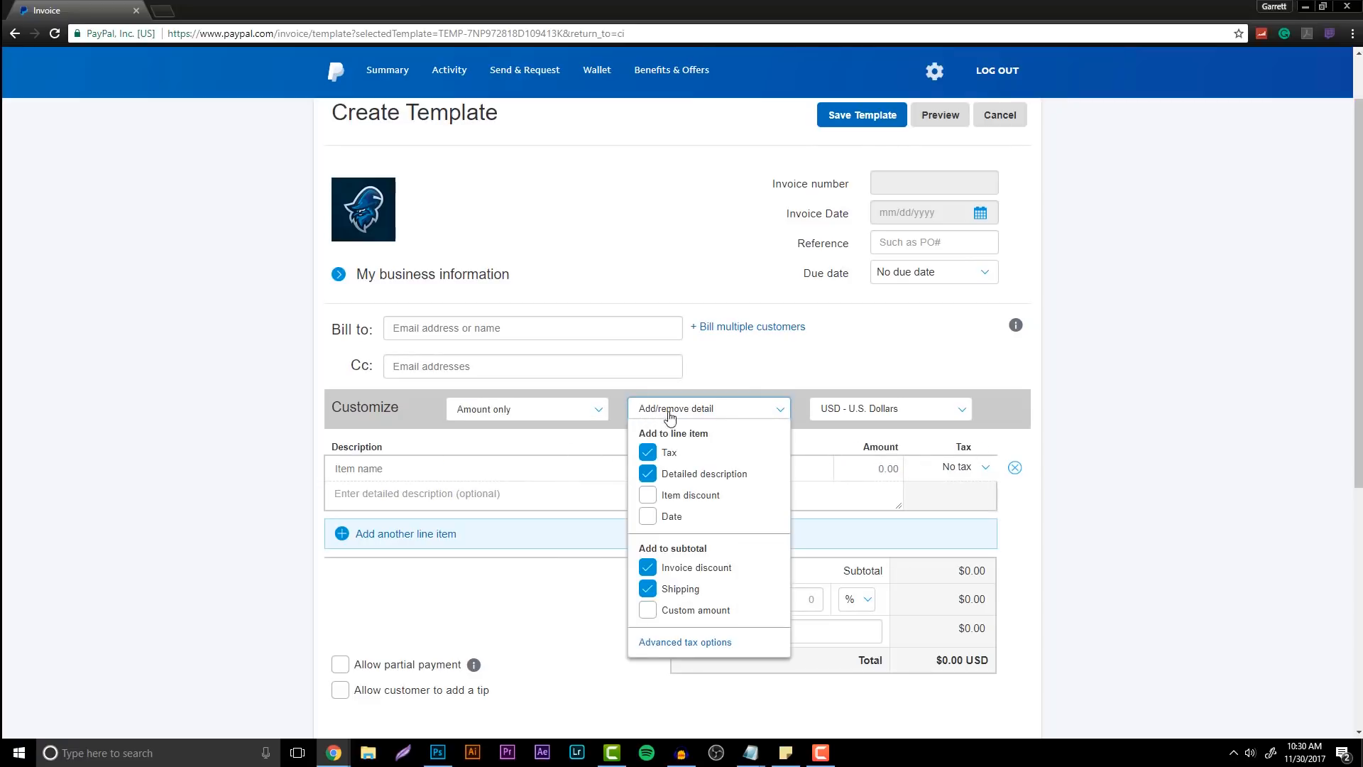
pyautogui.click(646, 454)
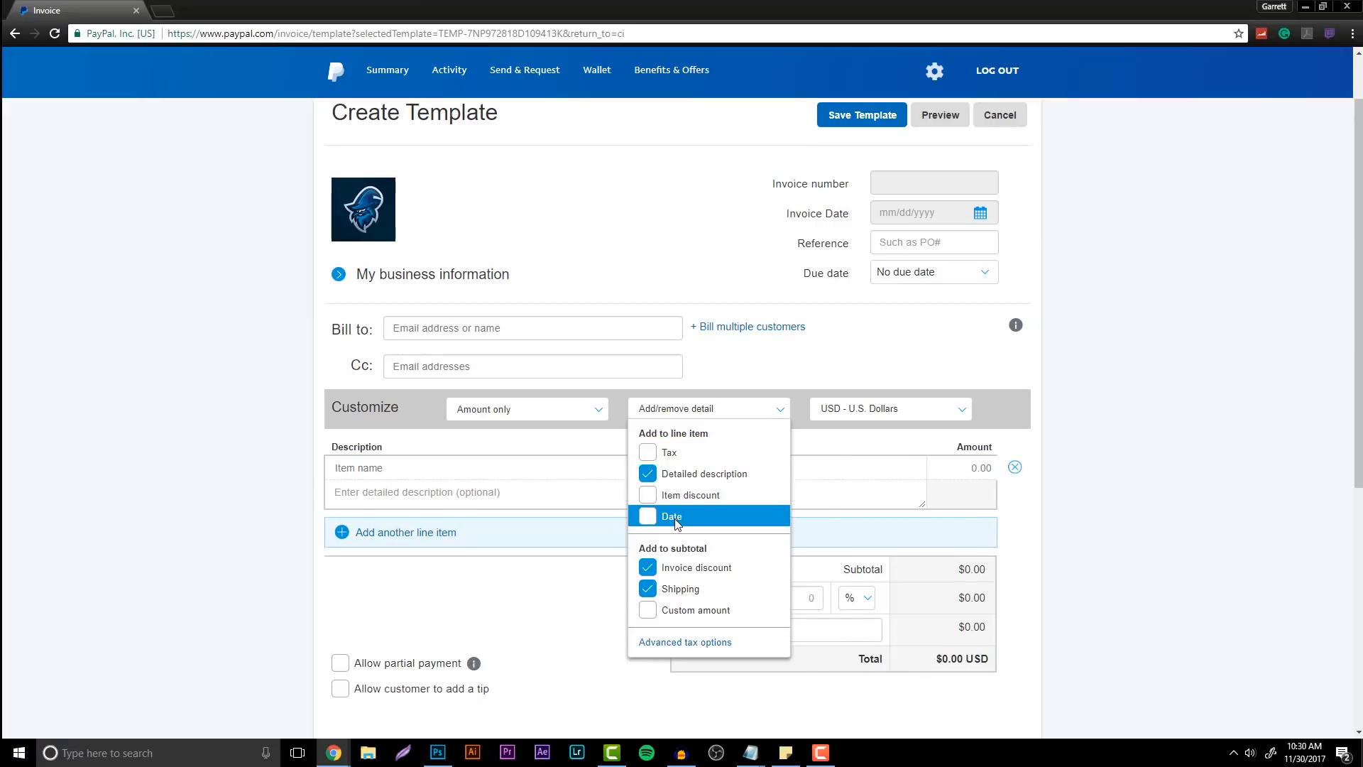
pyautogui.click(647, 568)
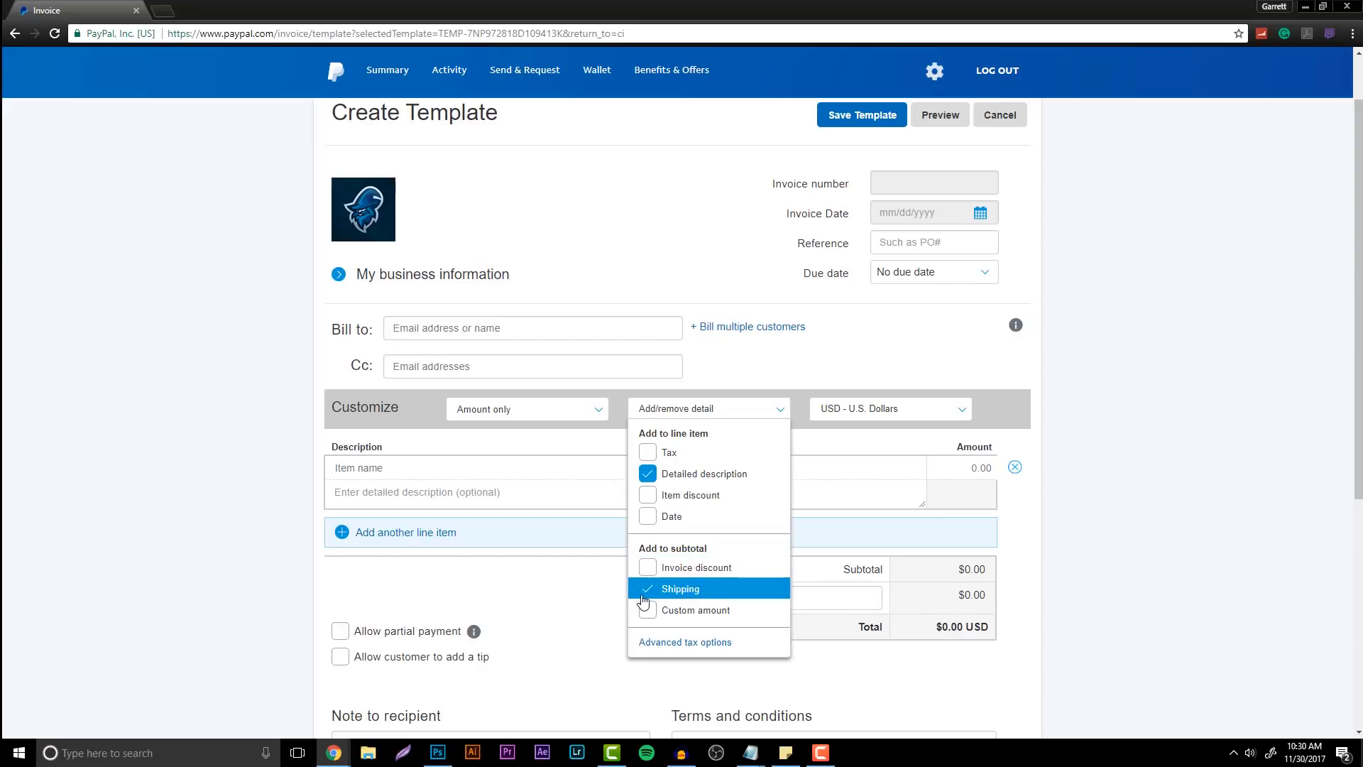
pyautogui.click(648, 595)
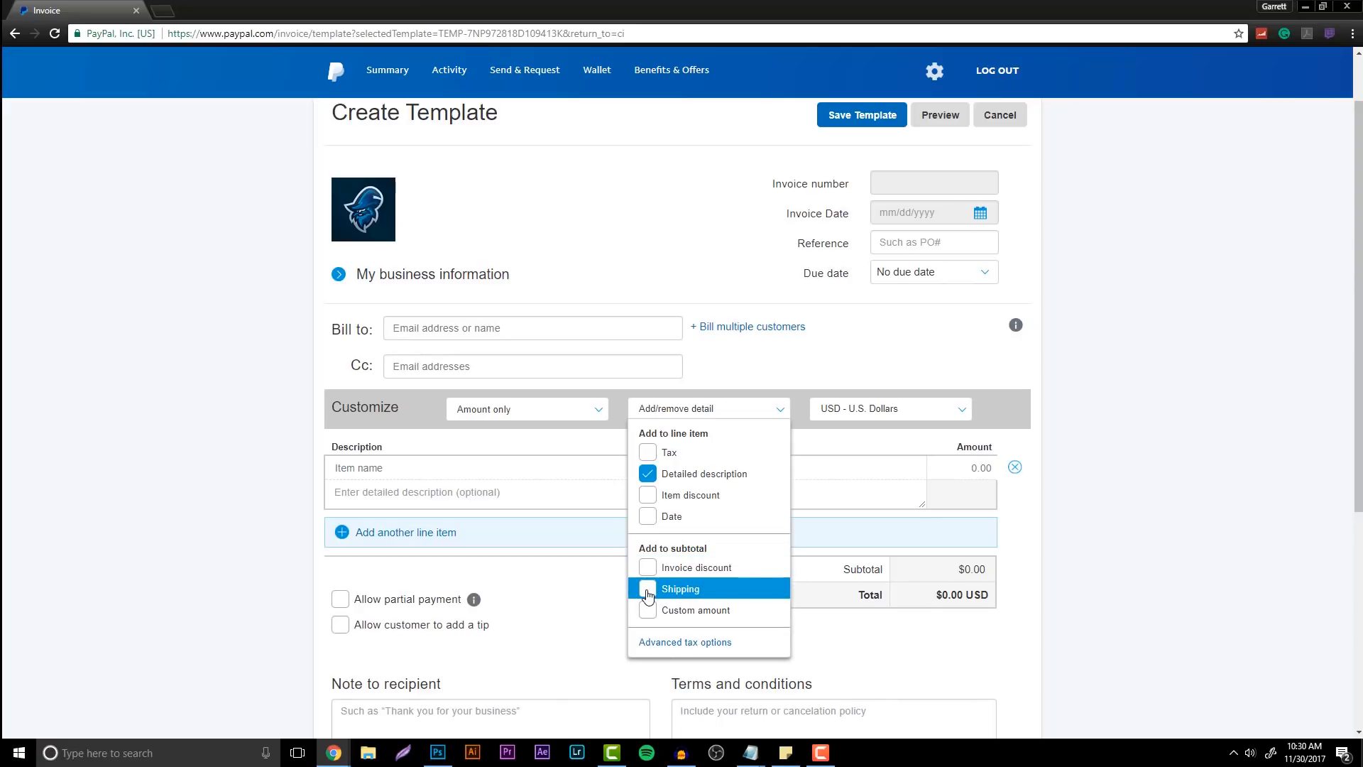
pyautogui.click(1159, 475)
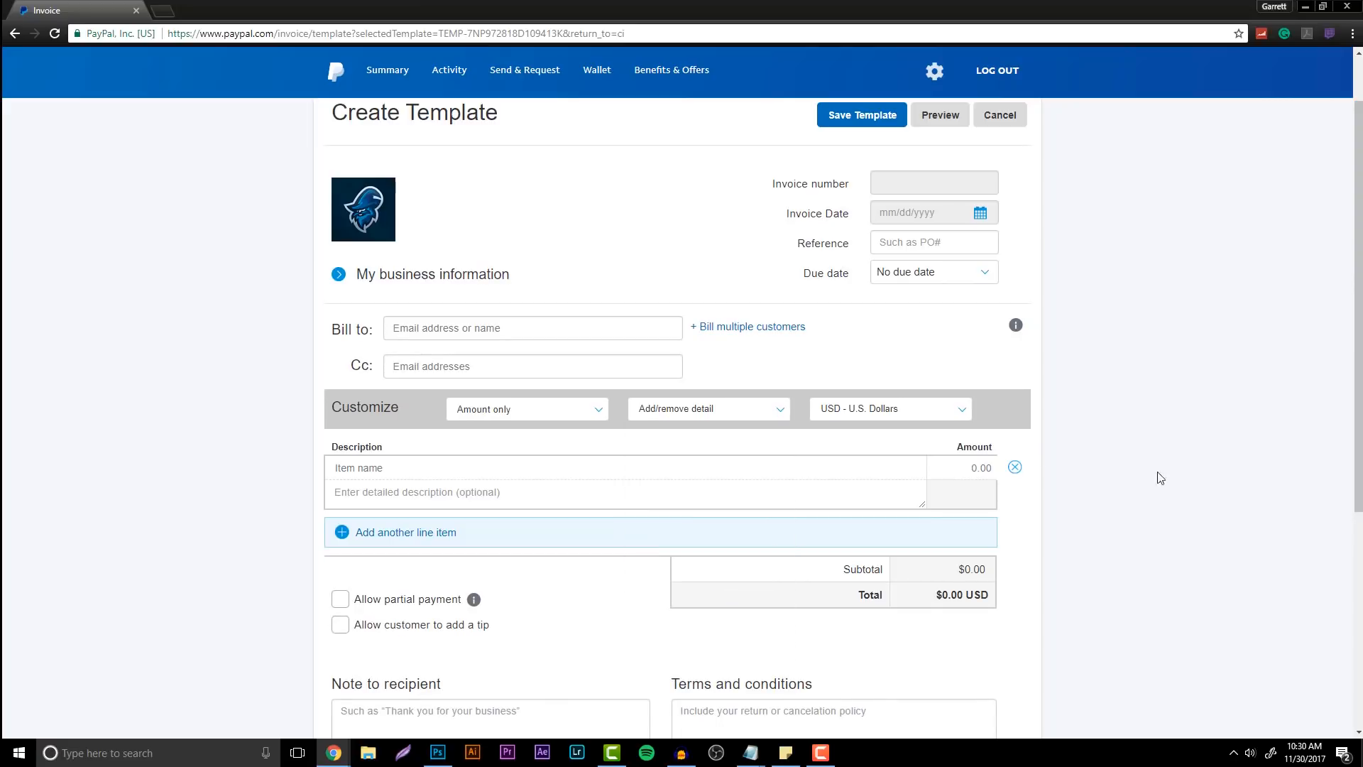
pyautogui.click(898, 419)
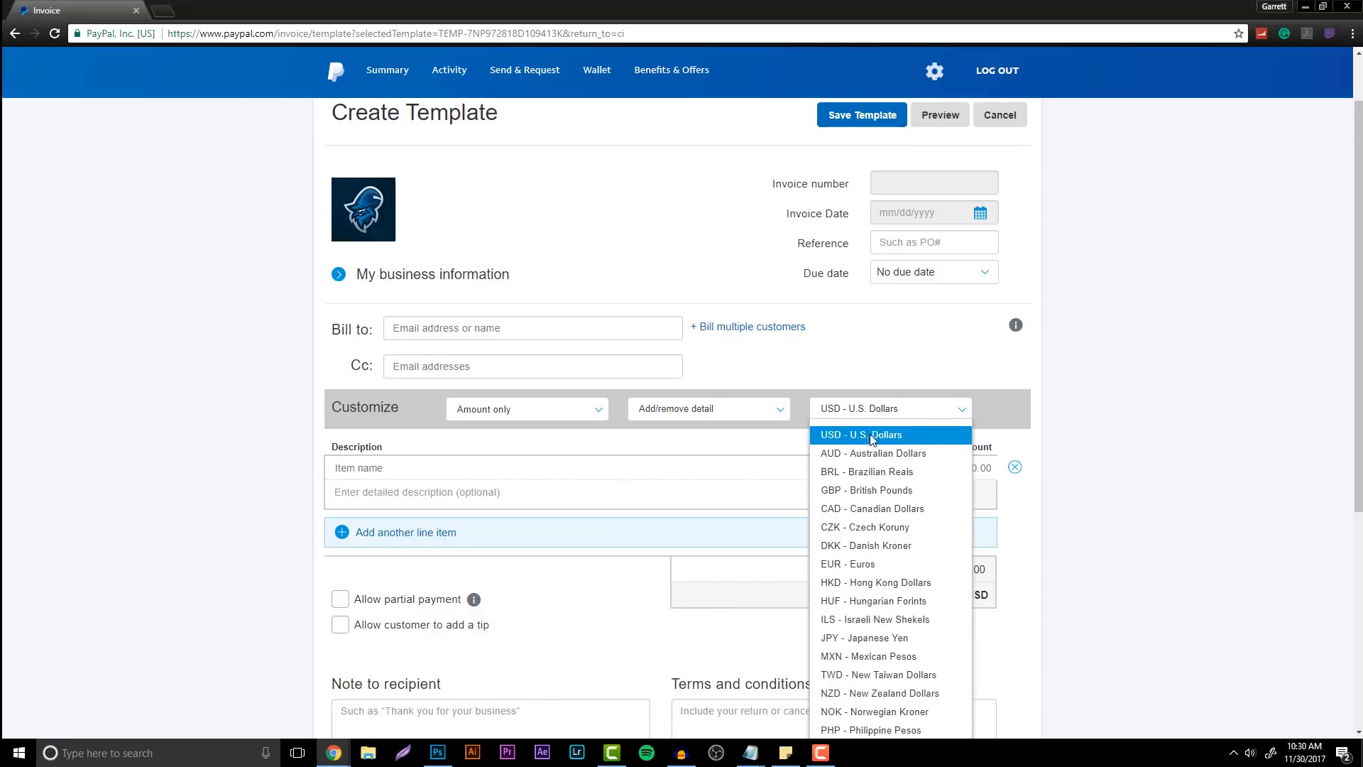
pyautogui.click(1081, 449)
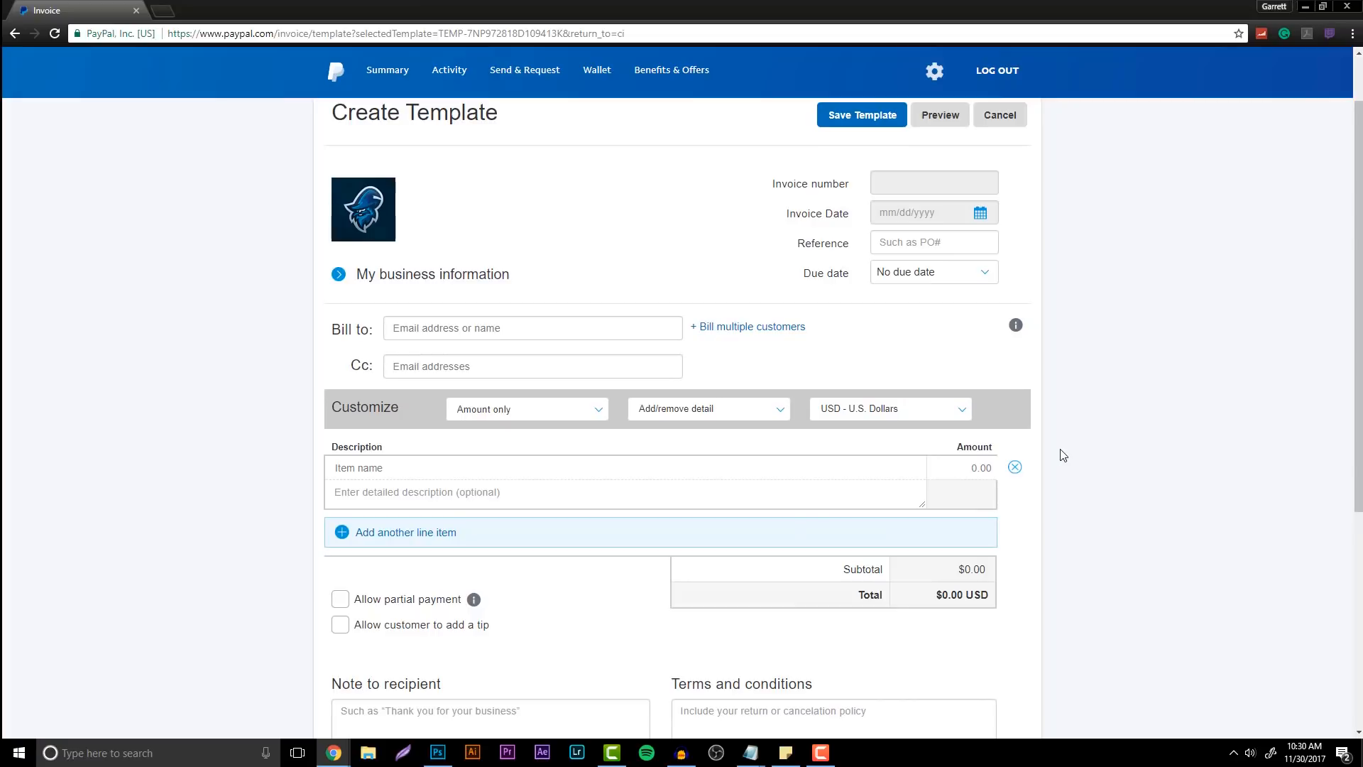
# Tick 'Allow customer to add a tip' on the template
pyautogui.scroll(-4, 530, 335)
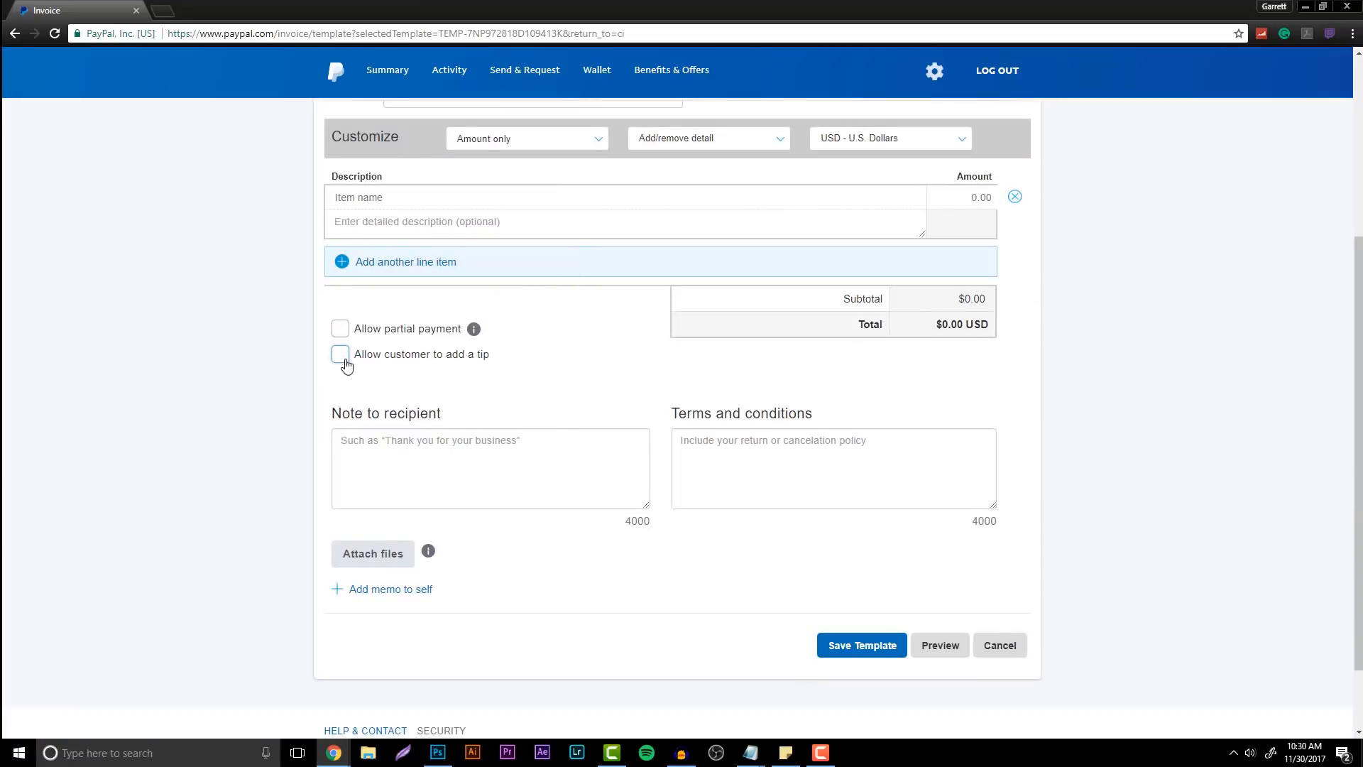
pyautogui.click(346, 365)
# Paste the prepared preview, one re-do and no-refund policy into Terms and conditions and review it
pyautogui.hotkey('alt', 'Tab')
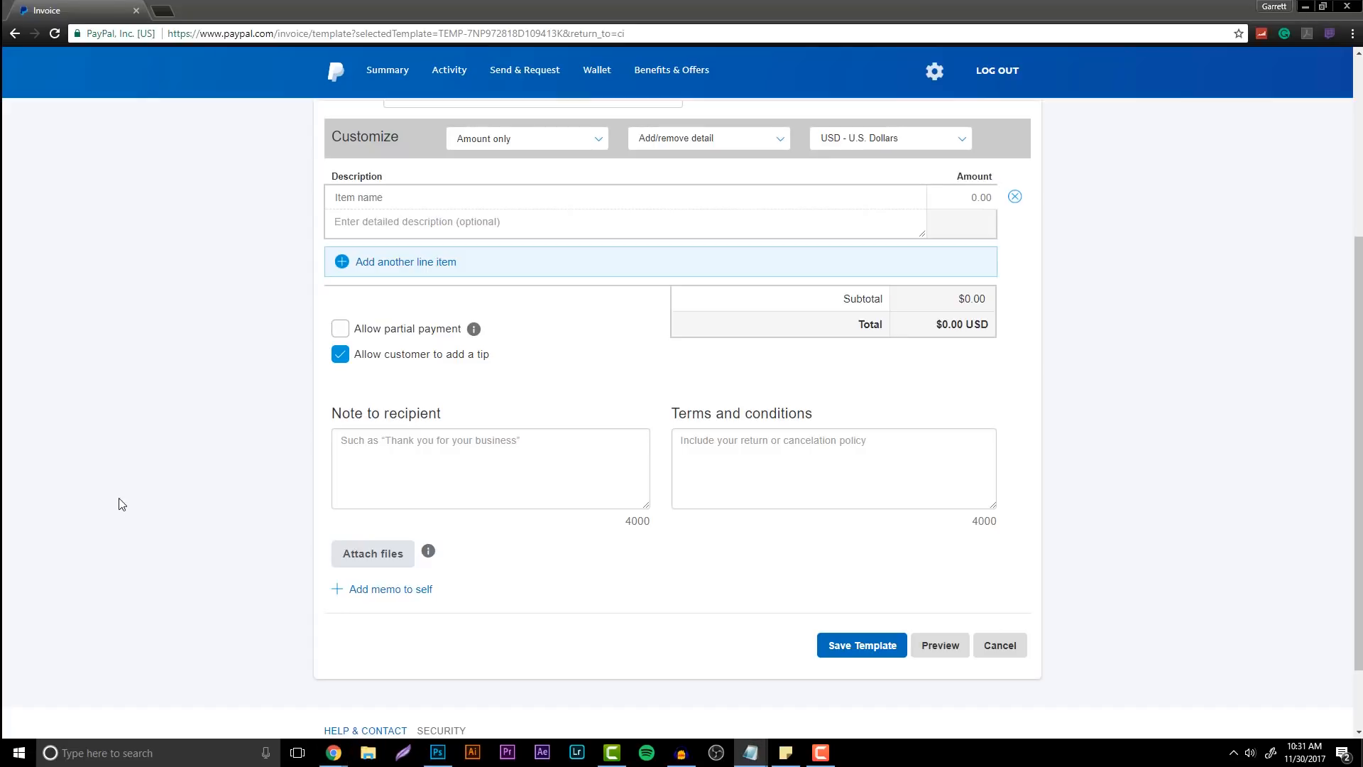
pyautogui.click(723, 481)
pyautogui.click(722, 481)
pyautogui.hotkey('ctrl', 'v')
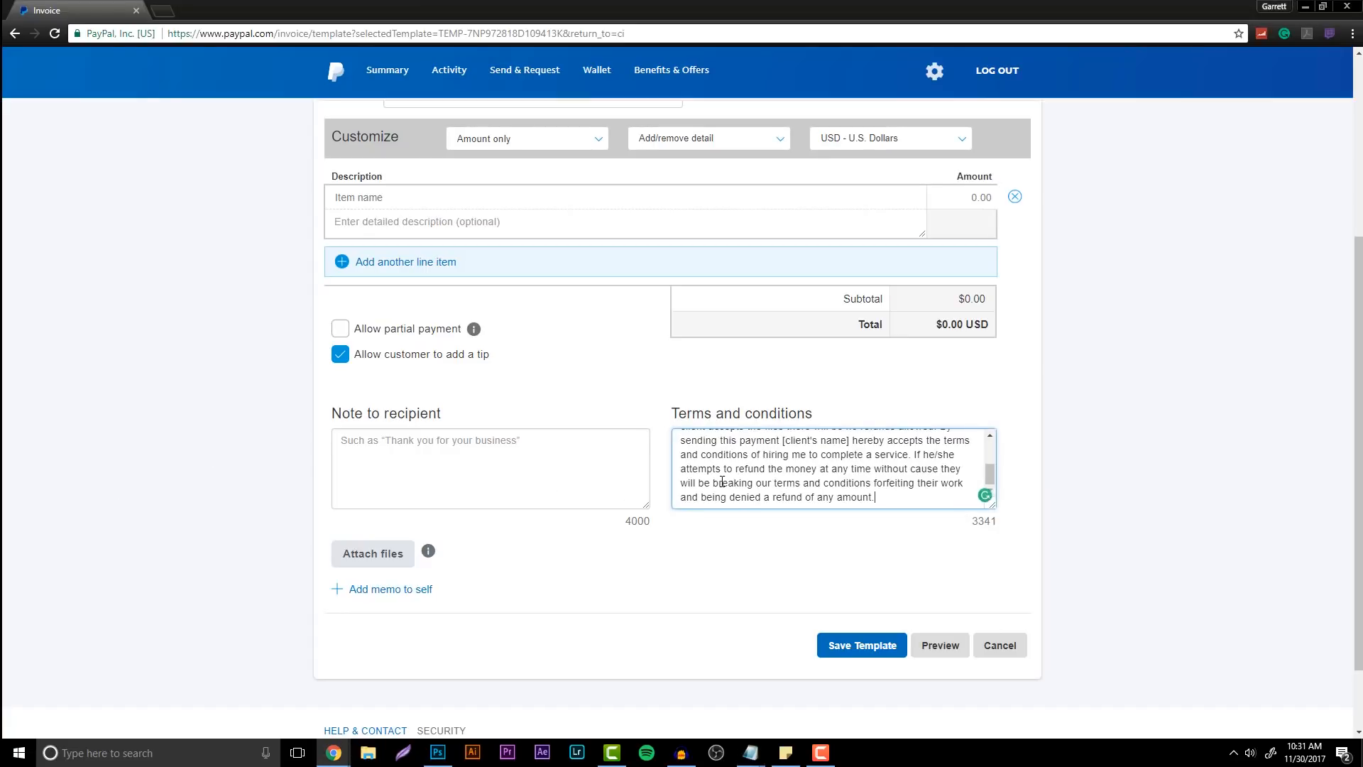
pyautogui.scroll(5, 889, 485)
pyautogui.scroll(2, 889, 486)
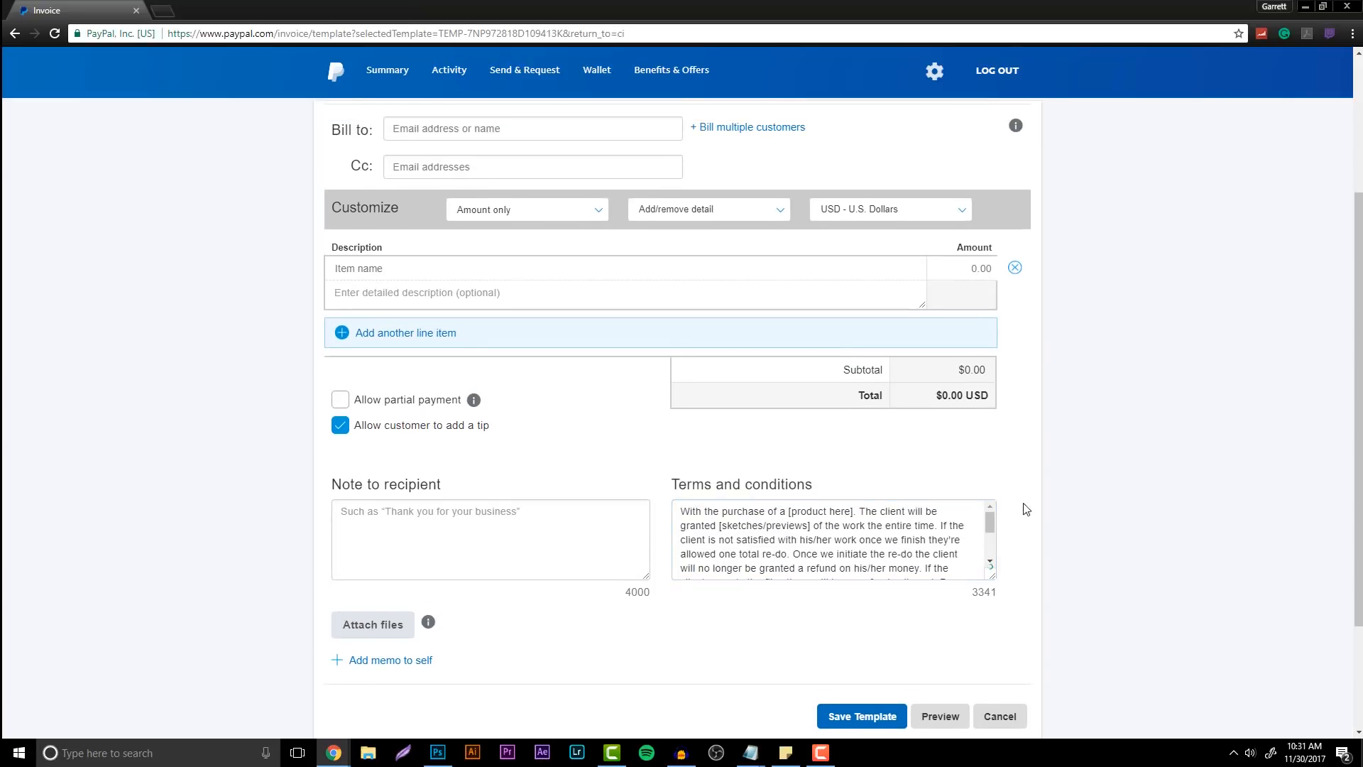
pyautogui.scroll(-1, 1037, 505)
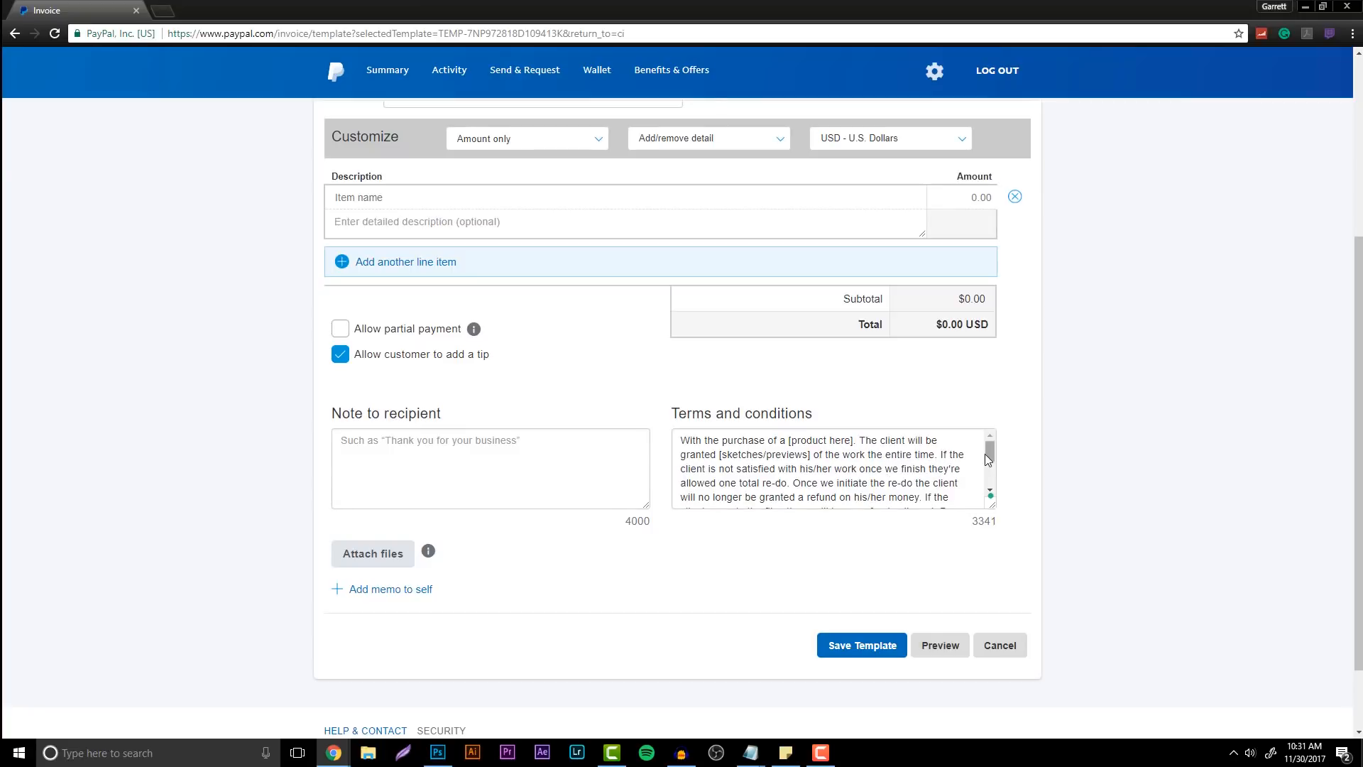
pyautogui.moveTo(990, 453); pyautogui.dragTo(991, 468)
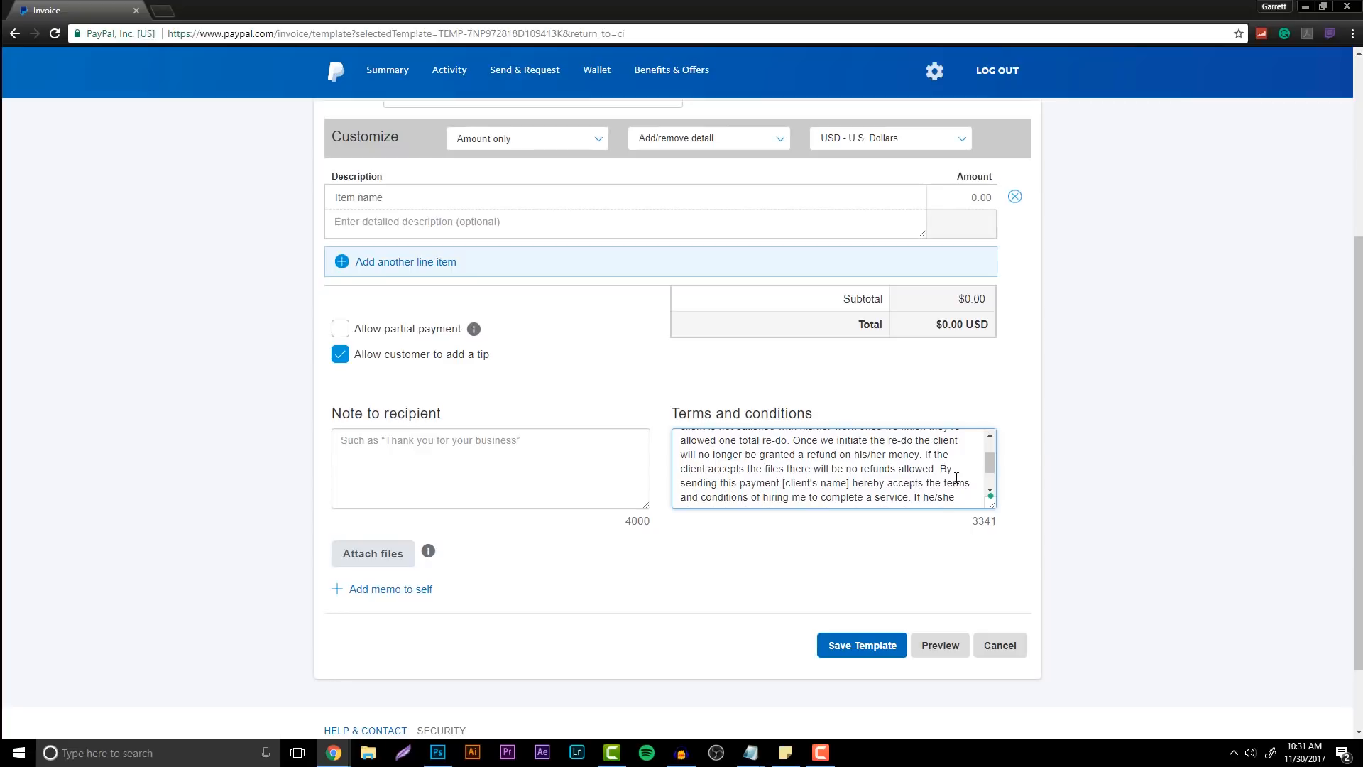
pyautogui.scroll(-2, 914, 466)
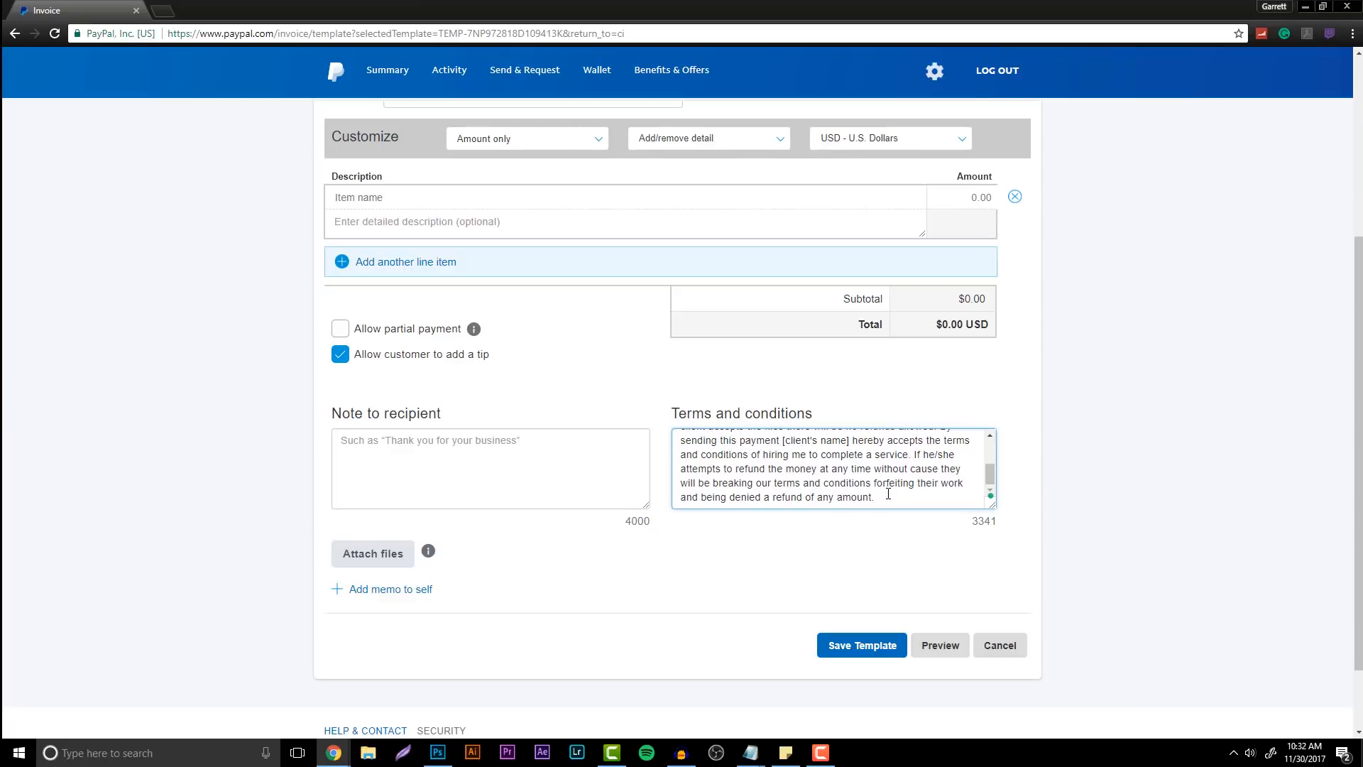
pyautogui.scroll(-2, 888, 494)
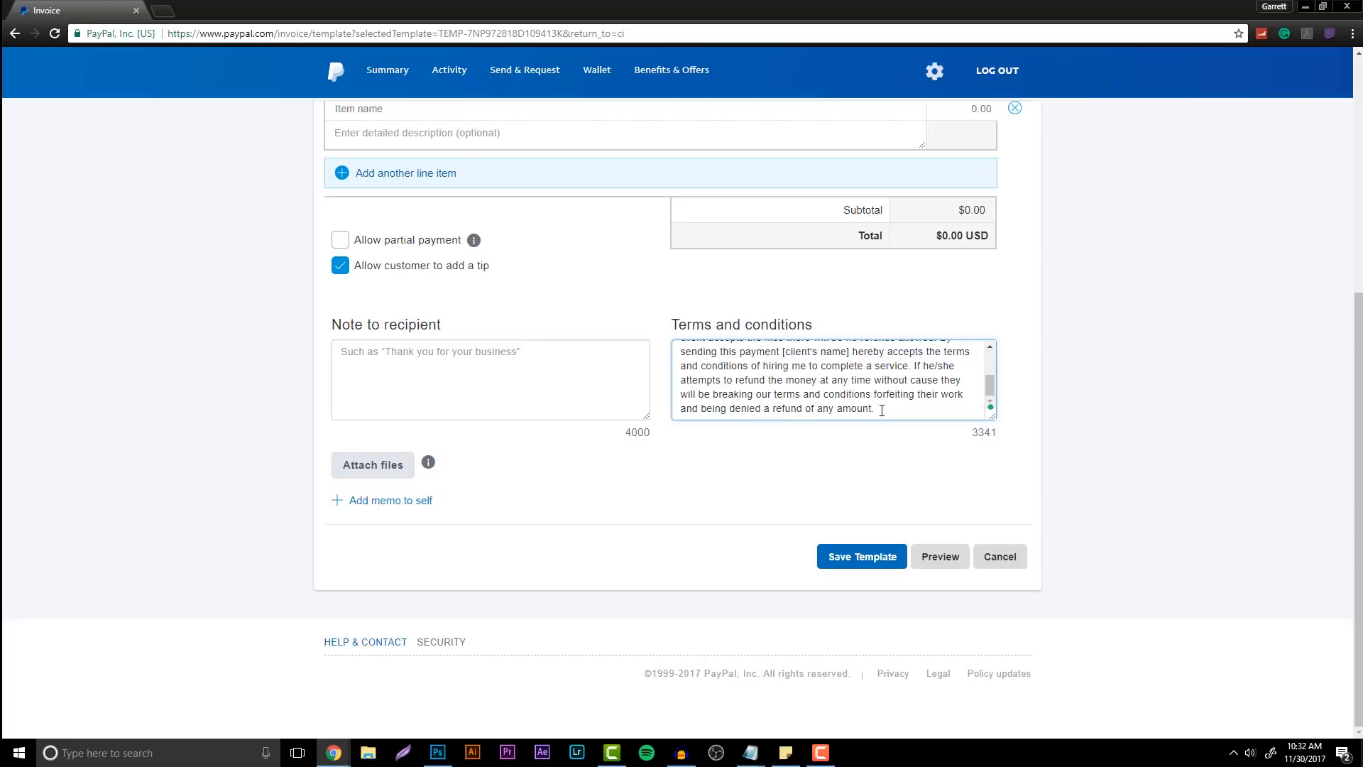
pyautogui.scroll(2, 879, 392)
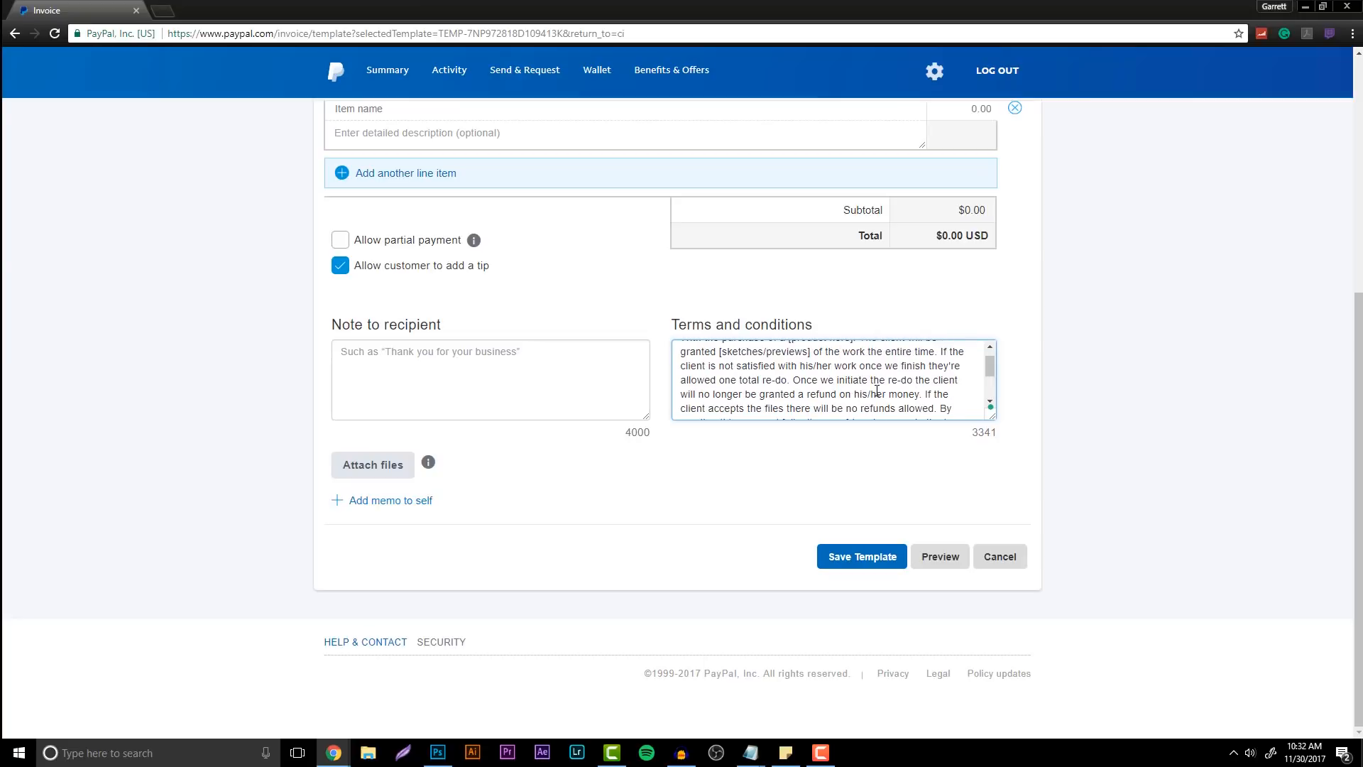
pyautogui.scroll(-2, 877, 391)
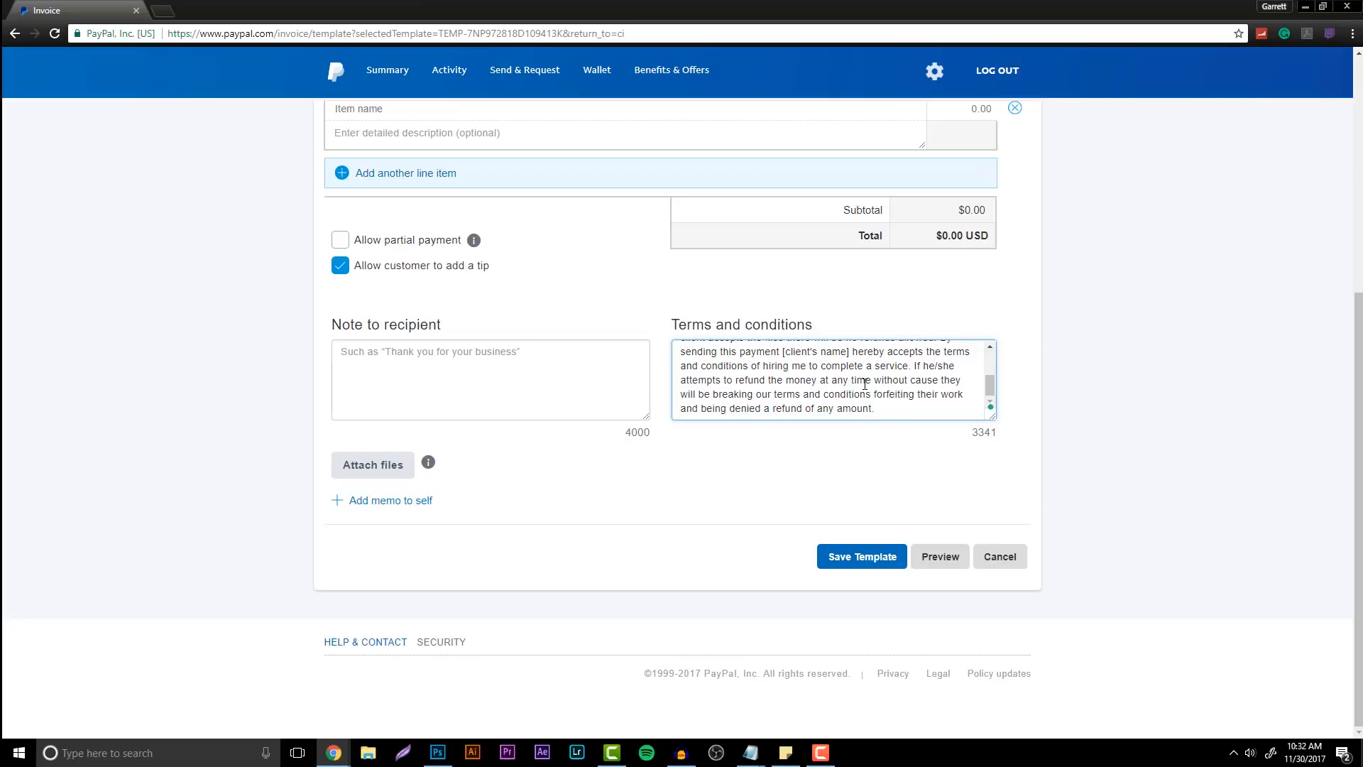
pyautogui.scroll(3, 864, 384)
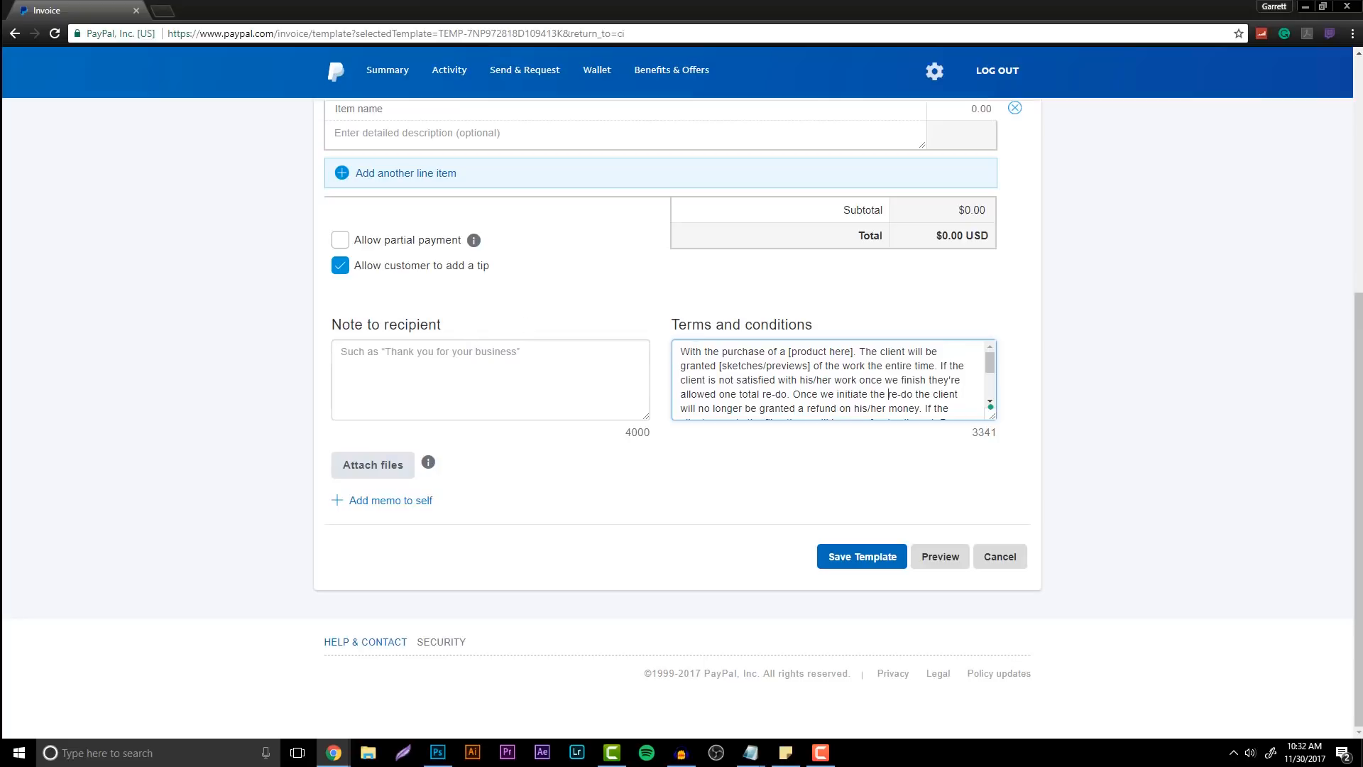
# Paste the thank-you note into Note to recipient, deleting the leading instruction sentence and blank line
pyautogui.hotkey('alt', 'Tab')
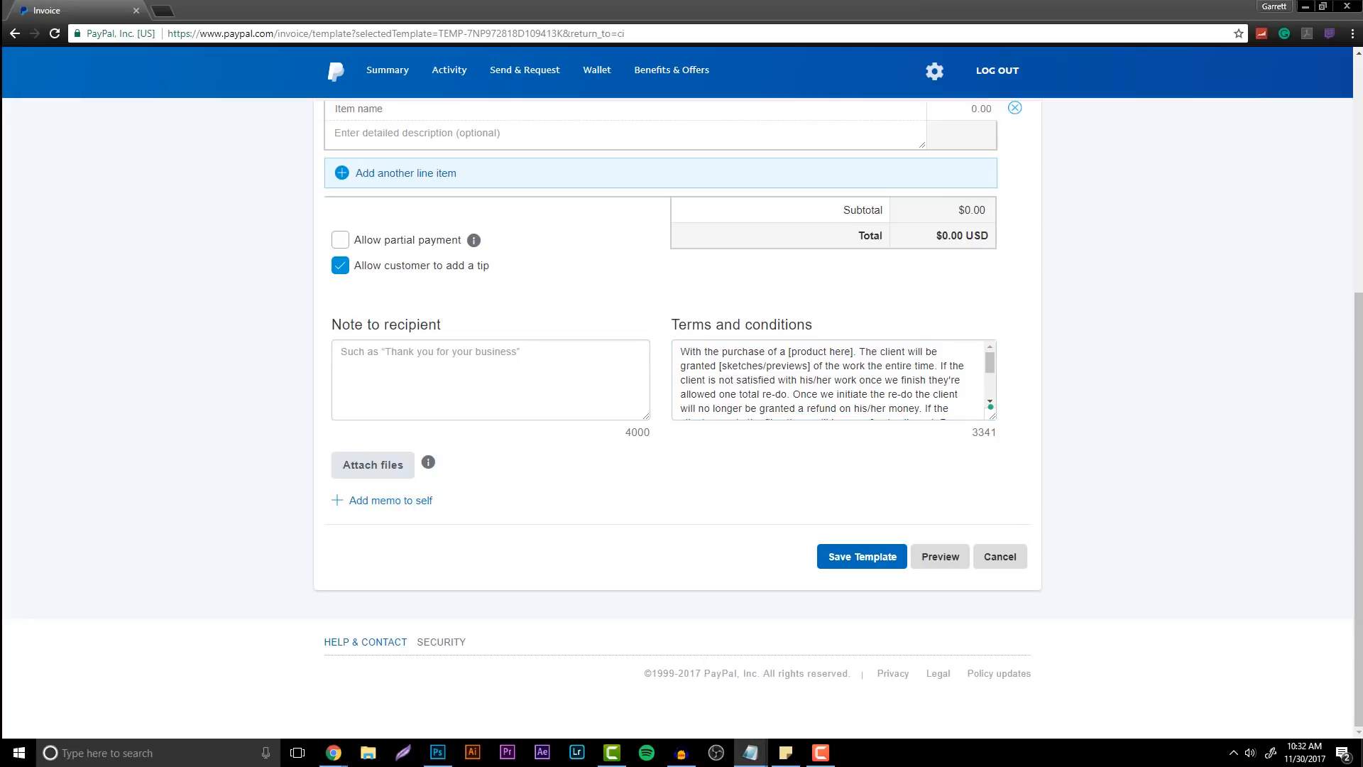
pyautogui.click(414, 380)
pyautogui.hotkey('ctrl', 'v')
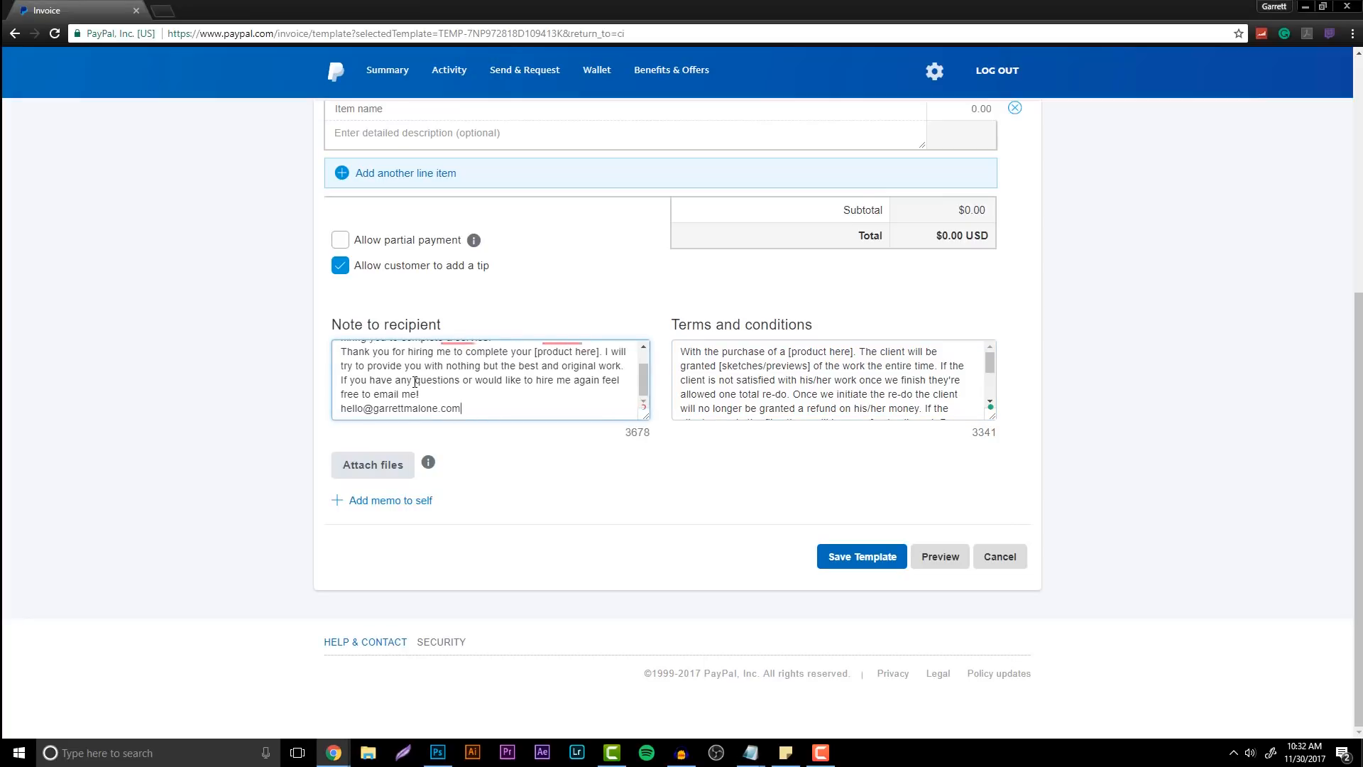
pyautogui.scroll(1, 415, 382)
pyautogui.click(341, 364)
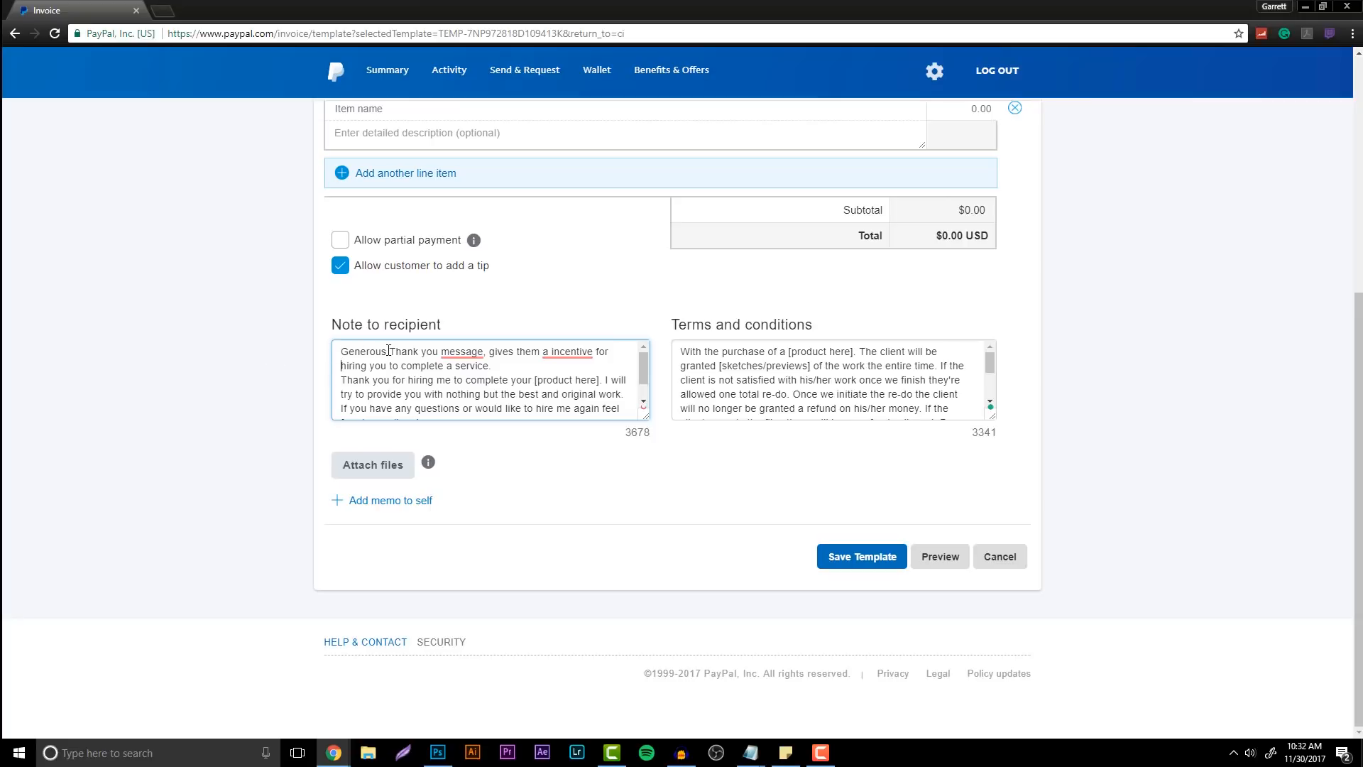
pyautogui.moveTo(340, 351); pyautogui.dragTo(533, 365)
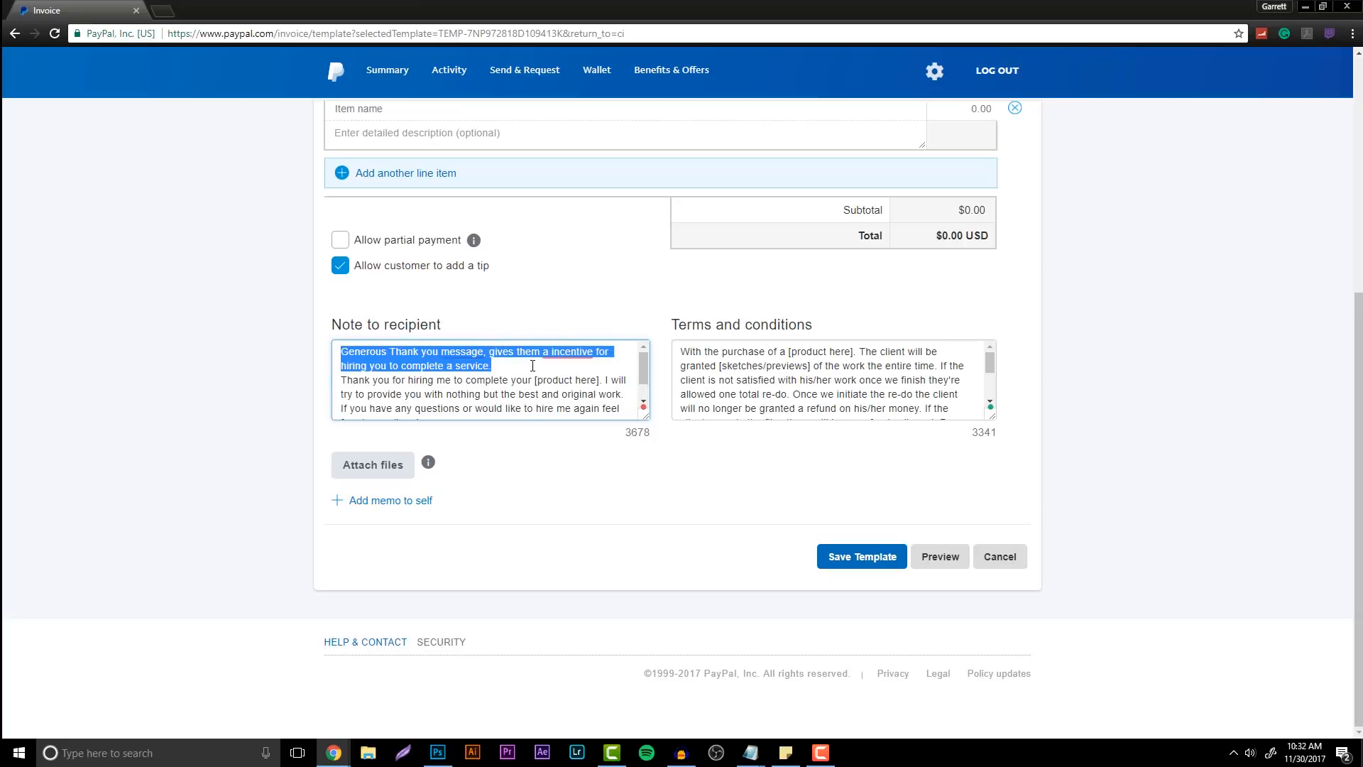
pyautogui.press('BackSpace')
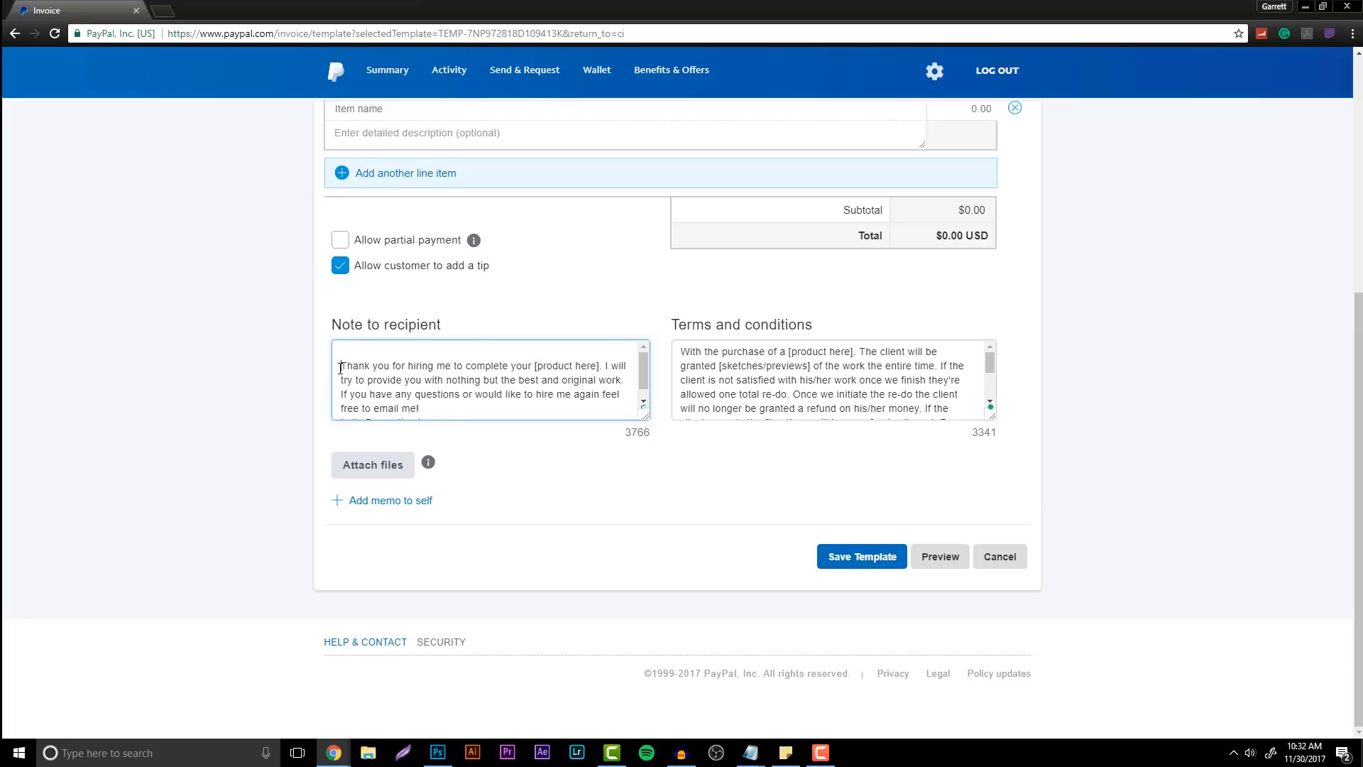
pyautogui.click(341, 368)
pyautogui.press('BackSpace')
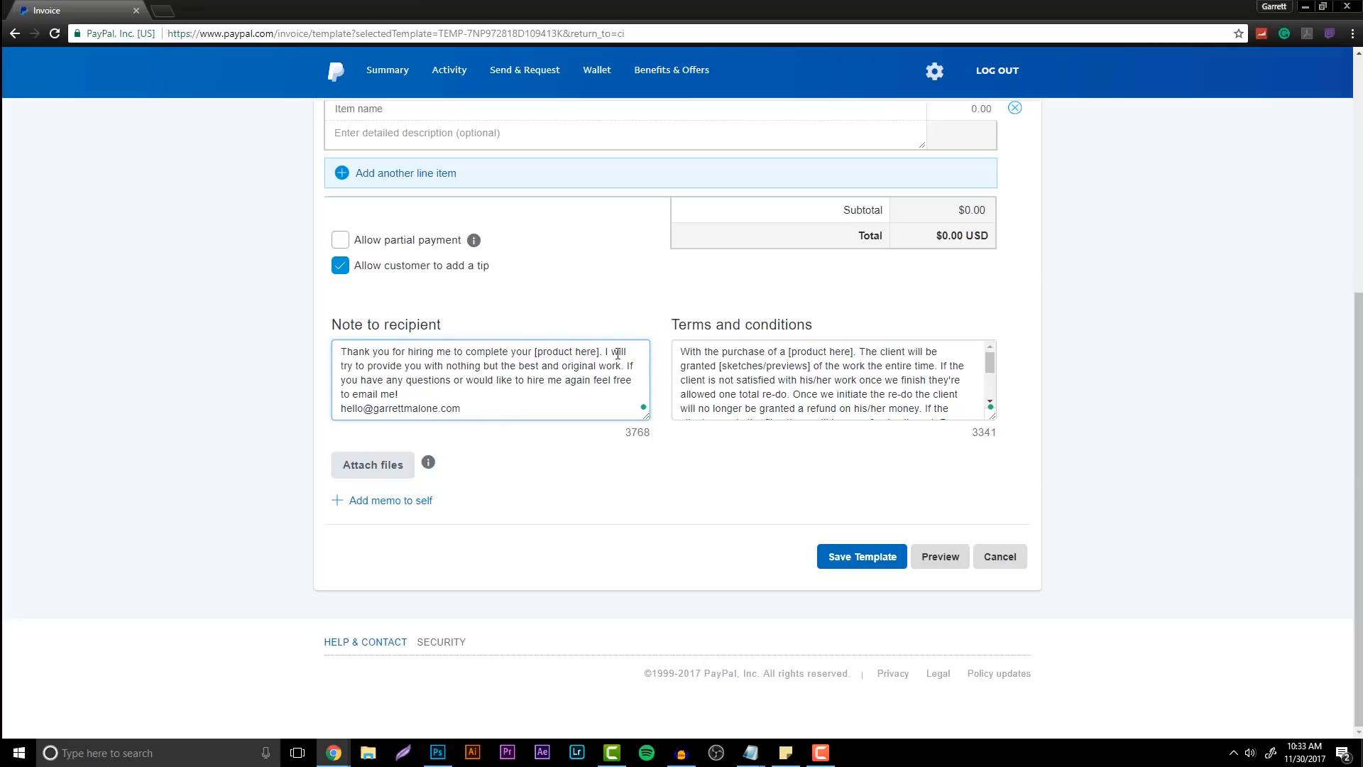
# Add a memo to self field to the template
pyautogui.click(638, 500)
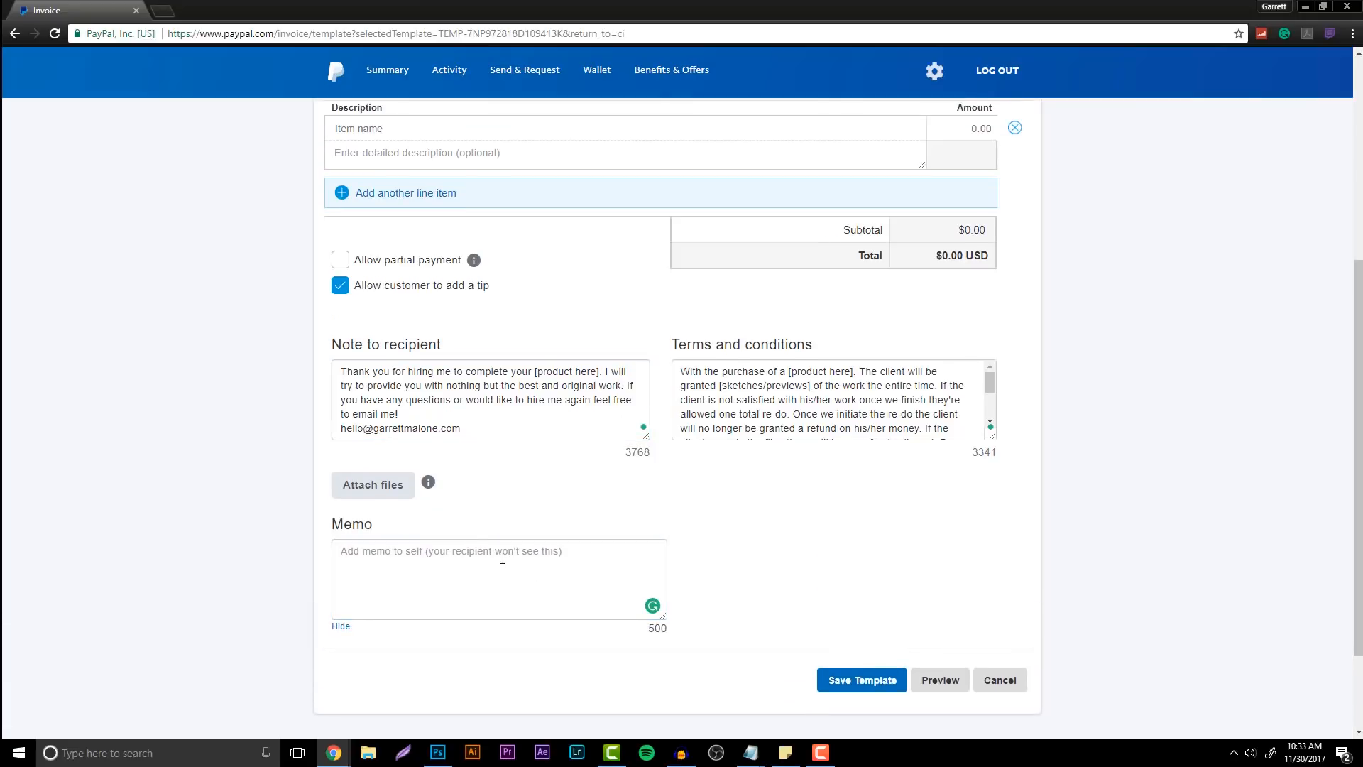
pyautogui.scroll(6, 669, 563)
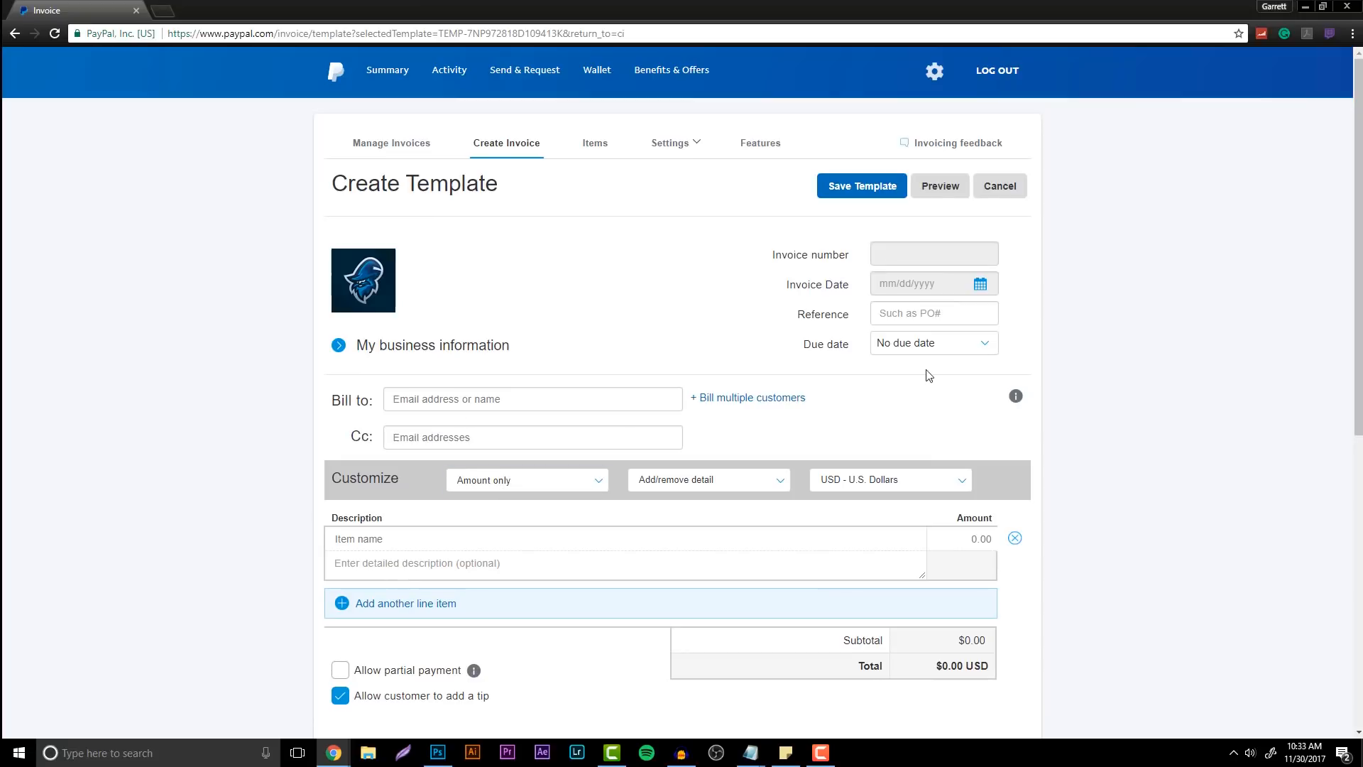
pyautogui.scroll(-1, 700, 399)
pyautogui.scroll(1, 709, 334)
# Save the template as the default, named 'Client for Graphic Design'
pyautogui.click(853, 187)
pyautogui.click(579, 189)
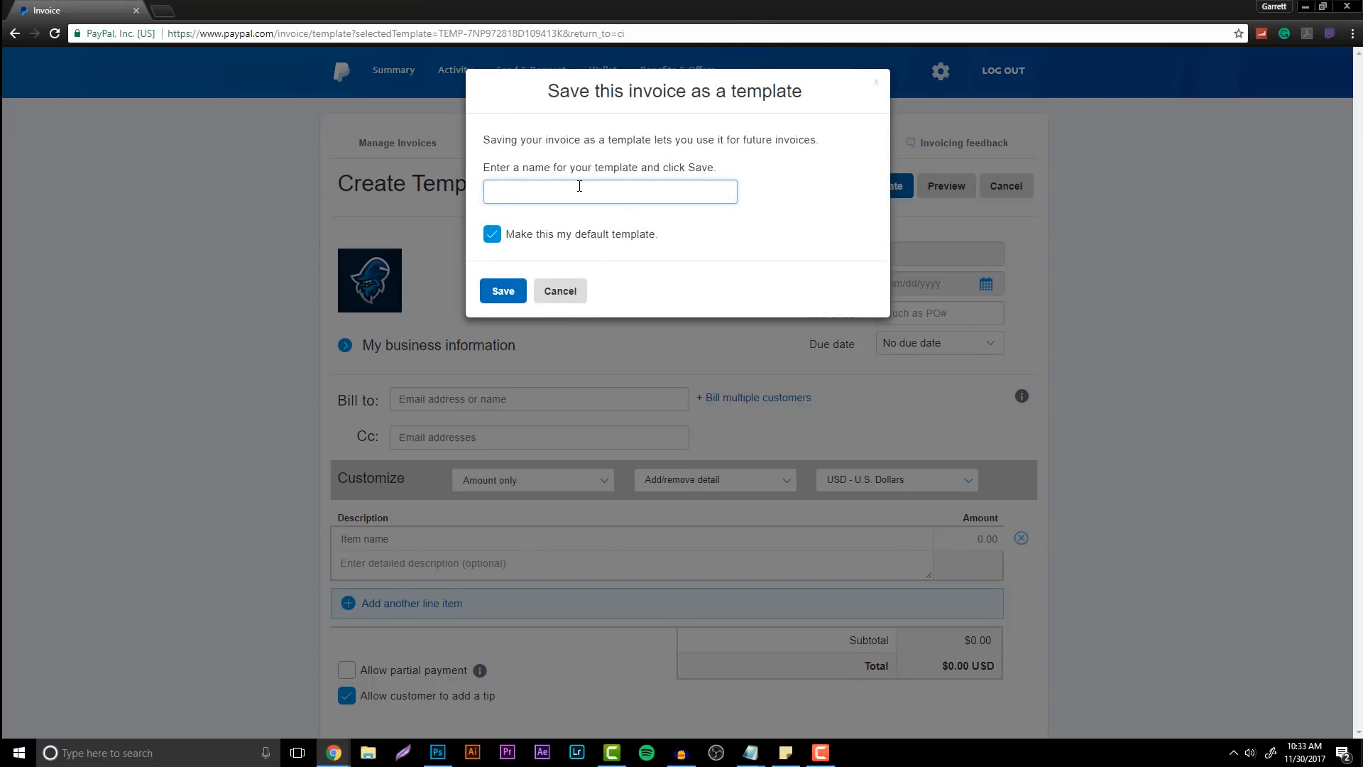
pyautogui.write('Client for Graphic Design')
pyautogui.click(511, 287)
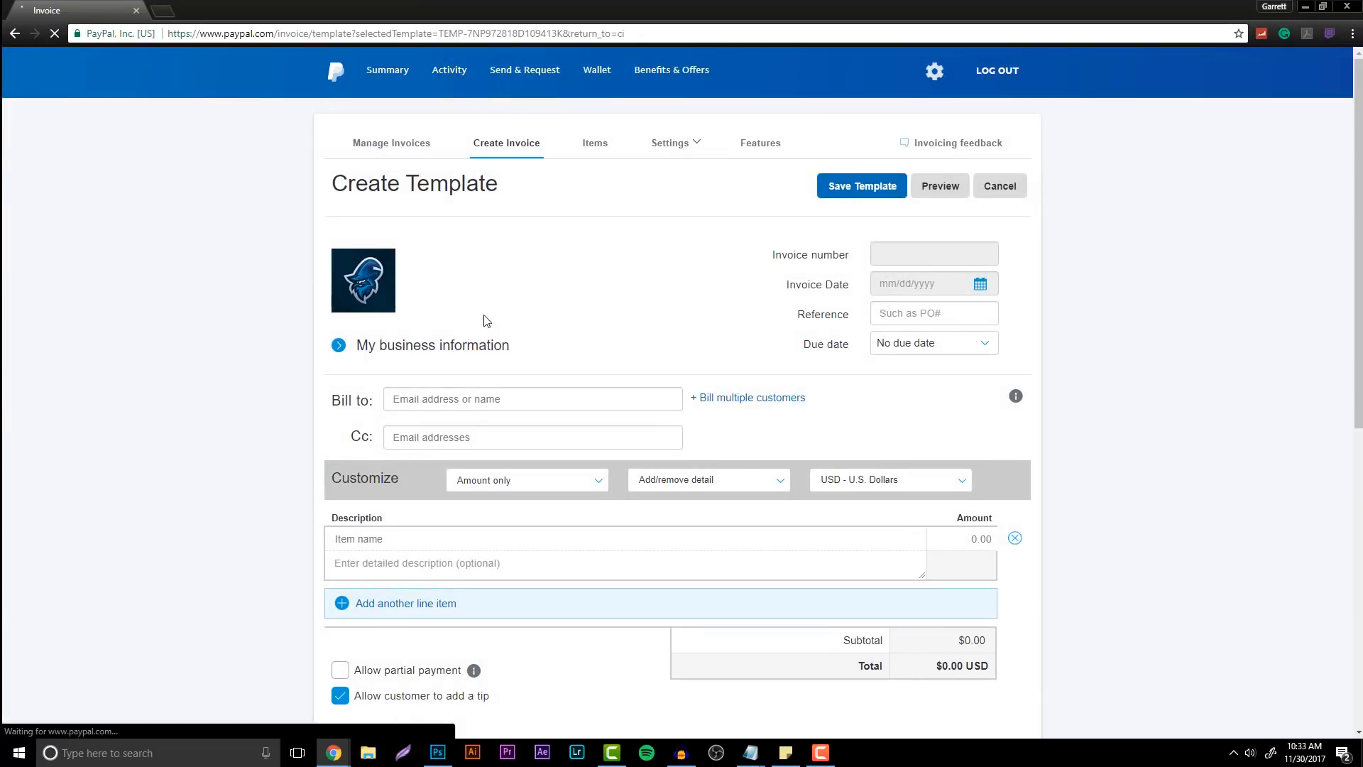
pyautogui.moveTo(495, 317)
pyautogui.scroll(-4, 210, 298)
pyautogui.scroll(4, 218, 297)
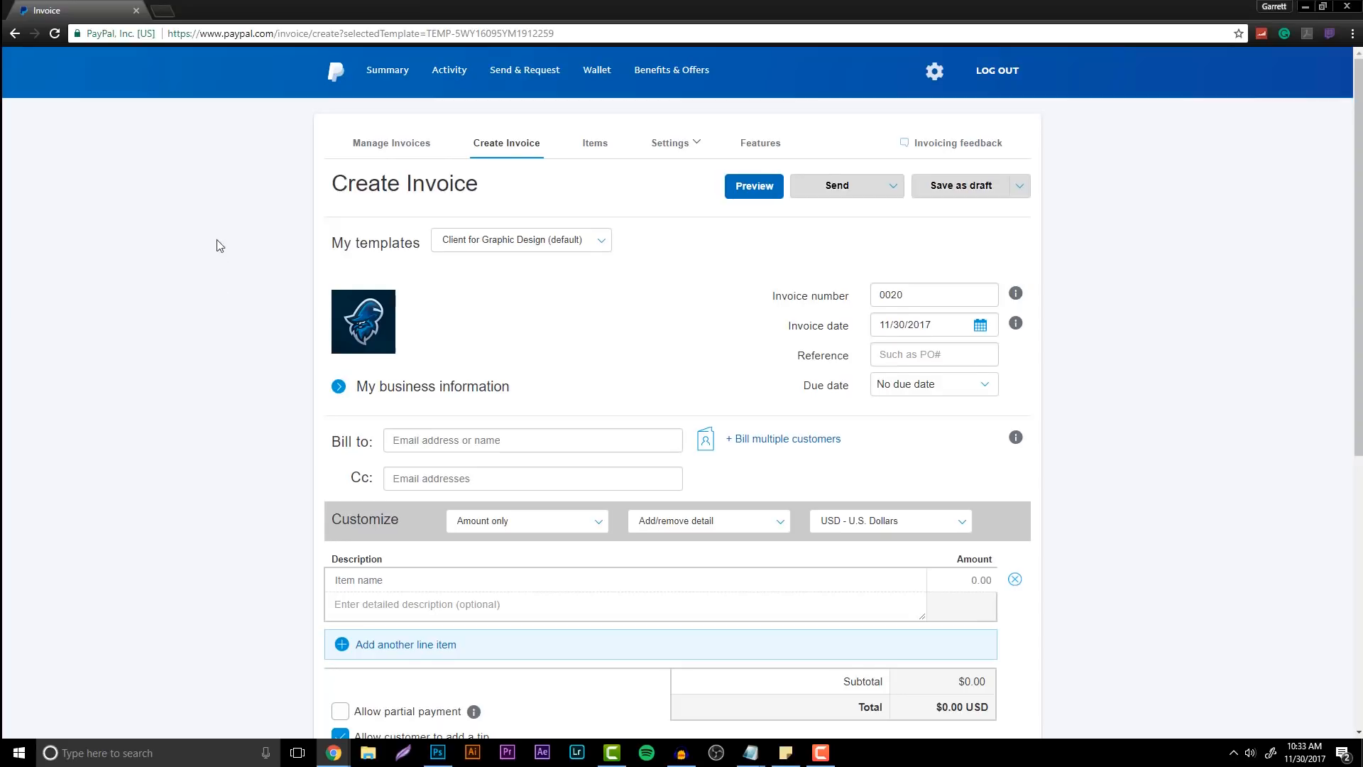
pyautogui.scroll(-4, 222, 239)
pyautogui.scroll(3, 222, 240)
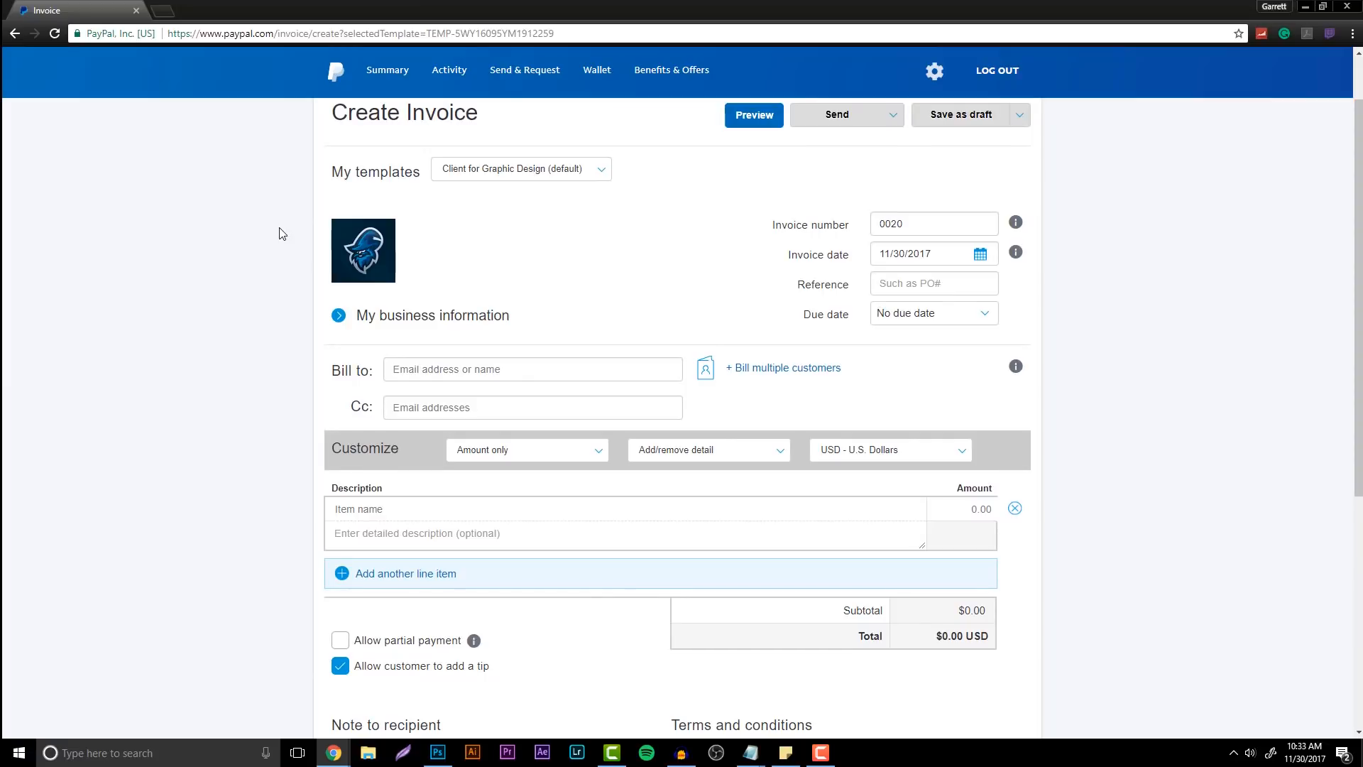
# Enter the customer's e-mail address in the Bill to field of invoice 0020
pyautogui.click(477, 375)
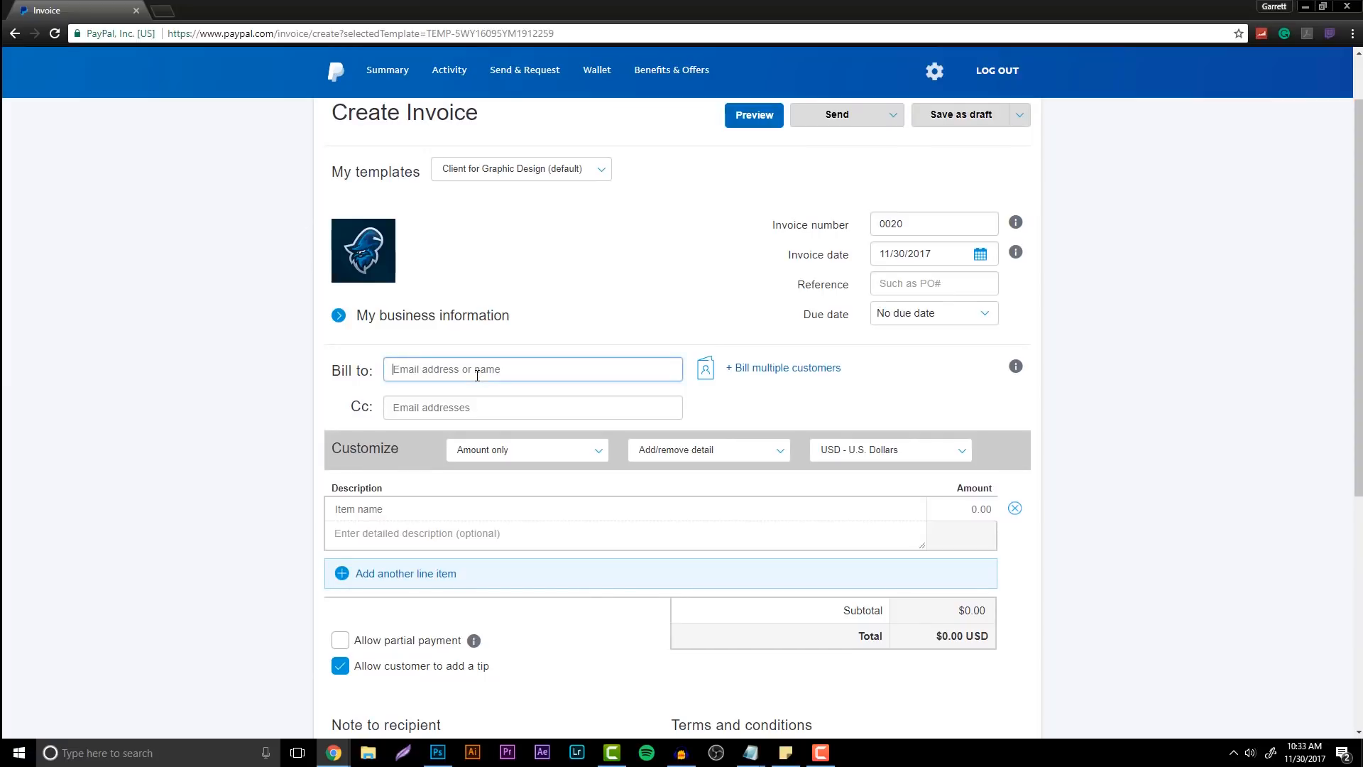
pyautogui.moveTo(473, 369); pyautogui.dragTo(358, 374)
pyautogui.press('Return')
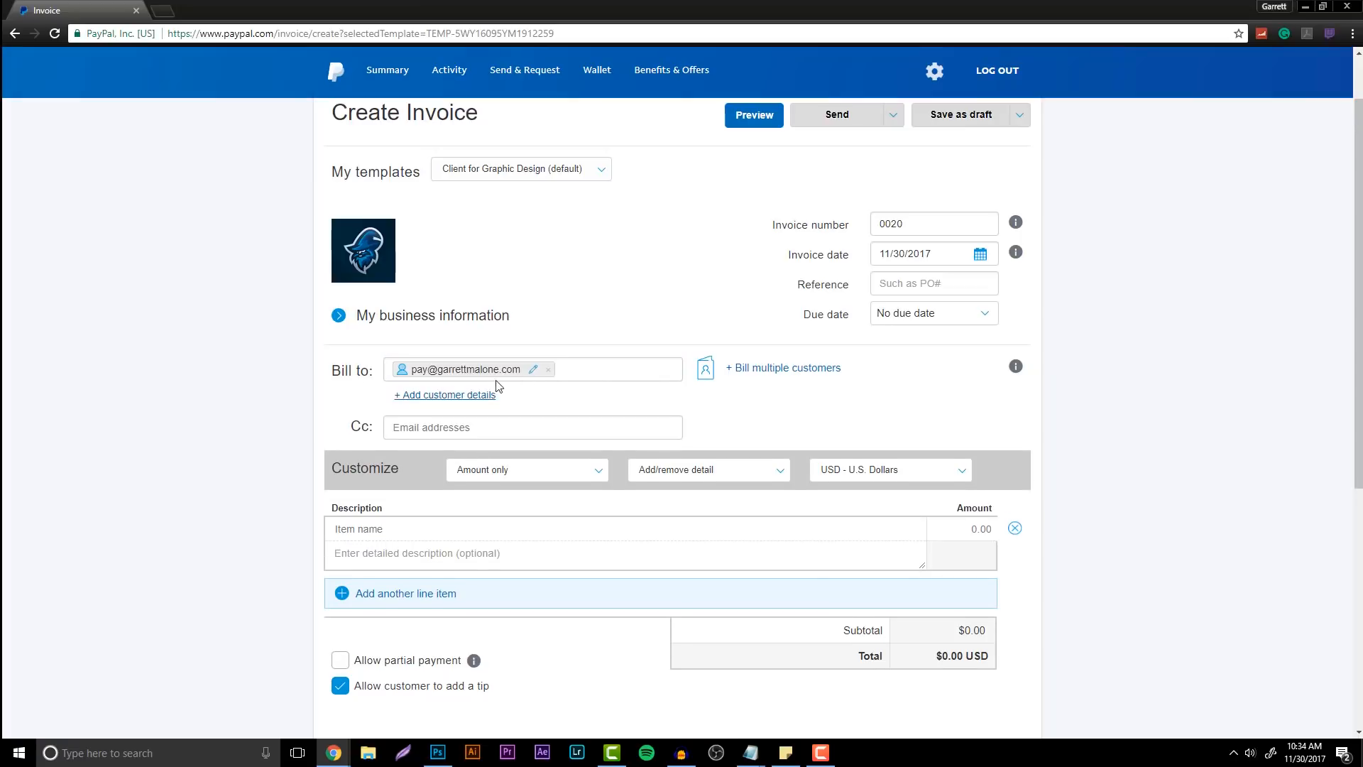
pyautogui.moveTo(329, 371); pyautogui.dragTo(376, 373)
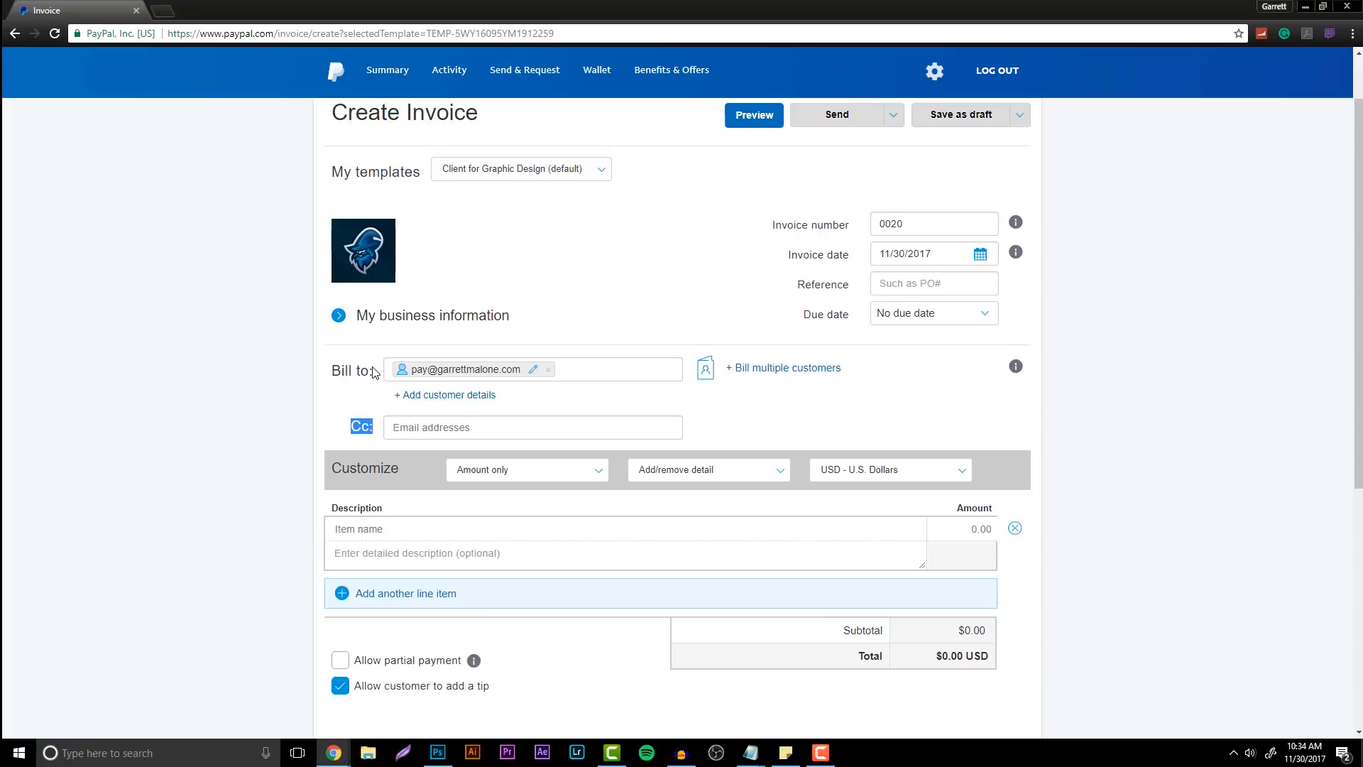
pyautogui.click(206, 332)
pyautogui.scroll(-3, 806, 377)
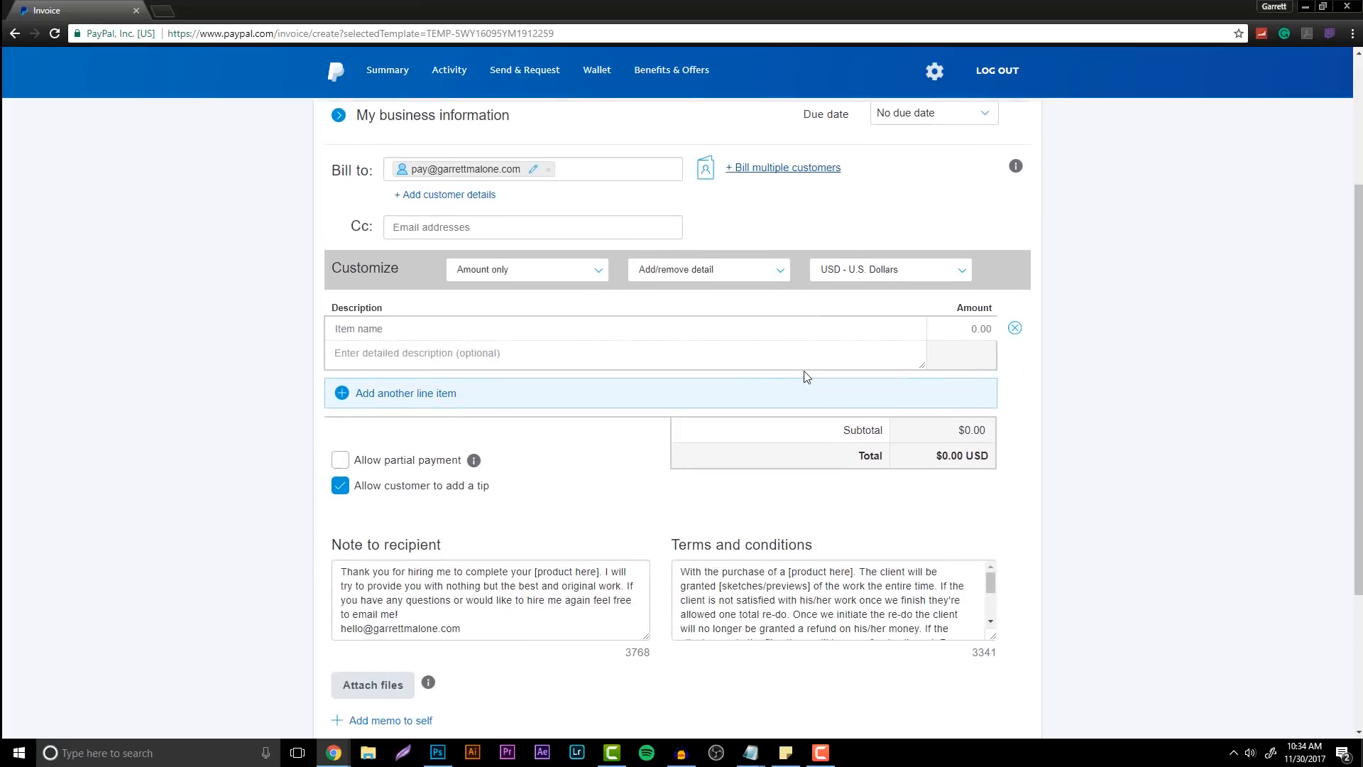
pyautogui.scroll(1, 424, 284)
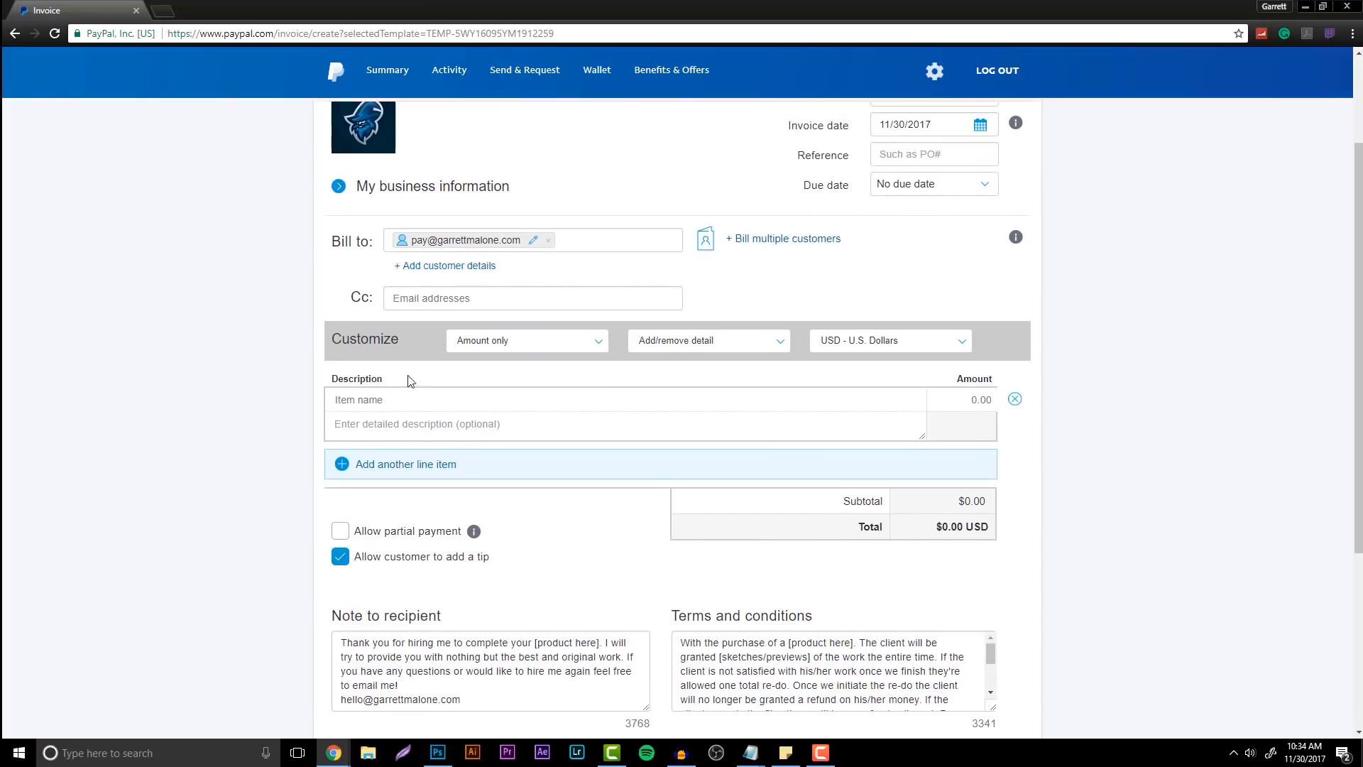
# Name the first line item Logo Design, describe the custom 'G' logo, and remove the empty second item
pyautogui.click(386, 399)
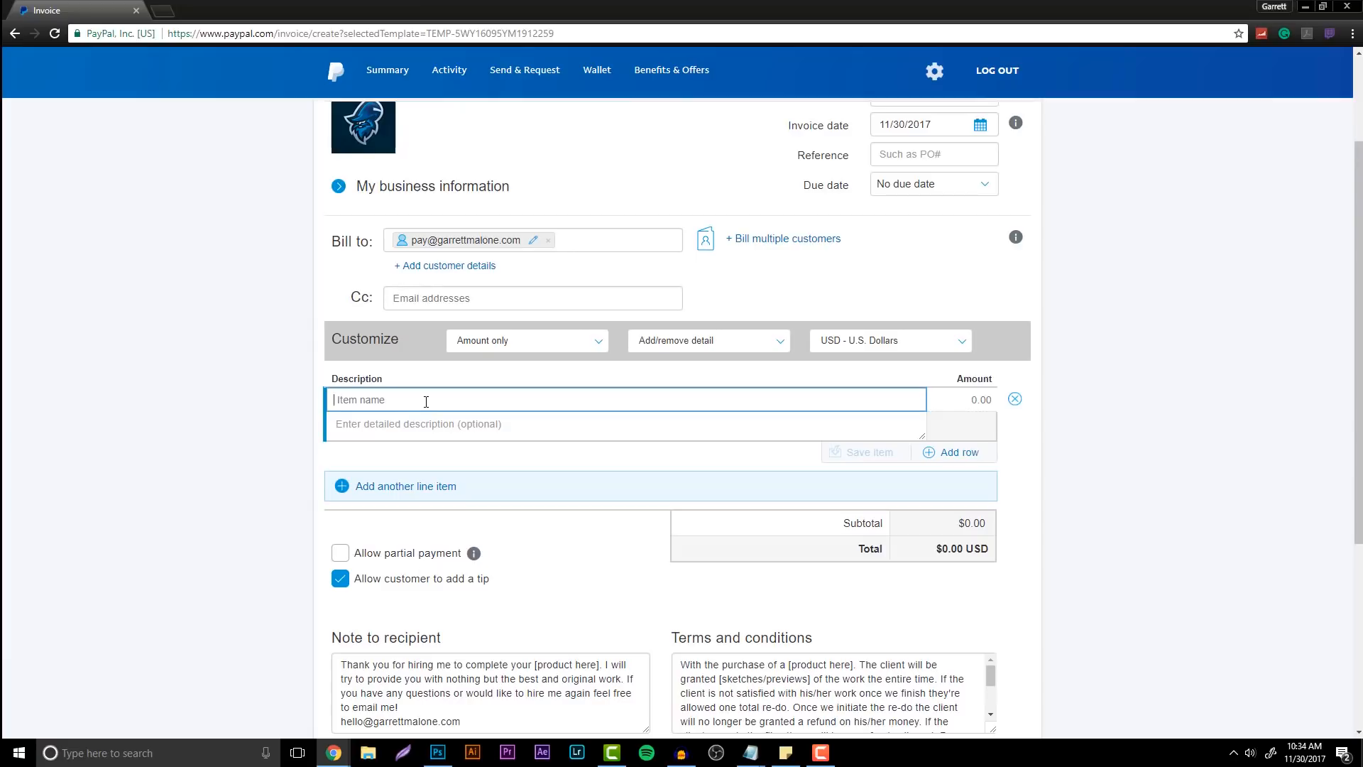
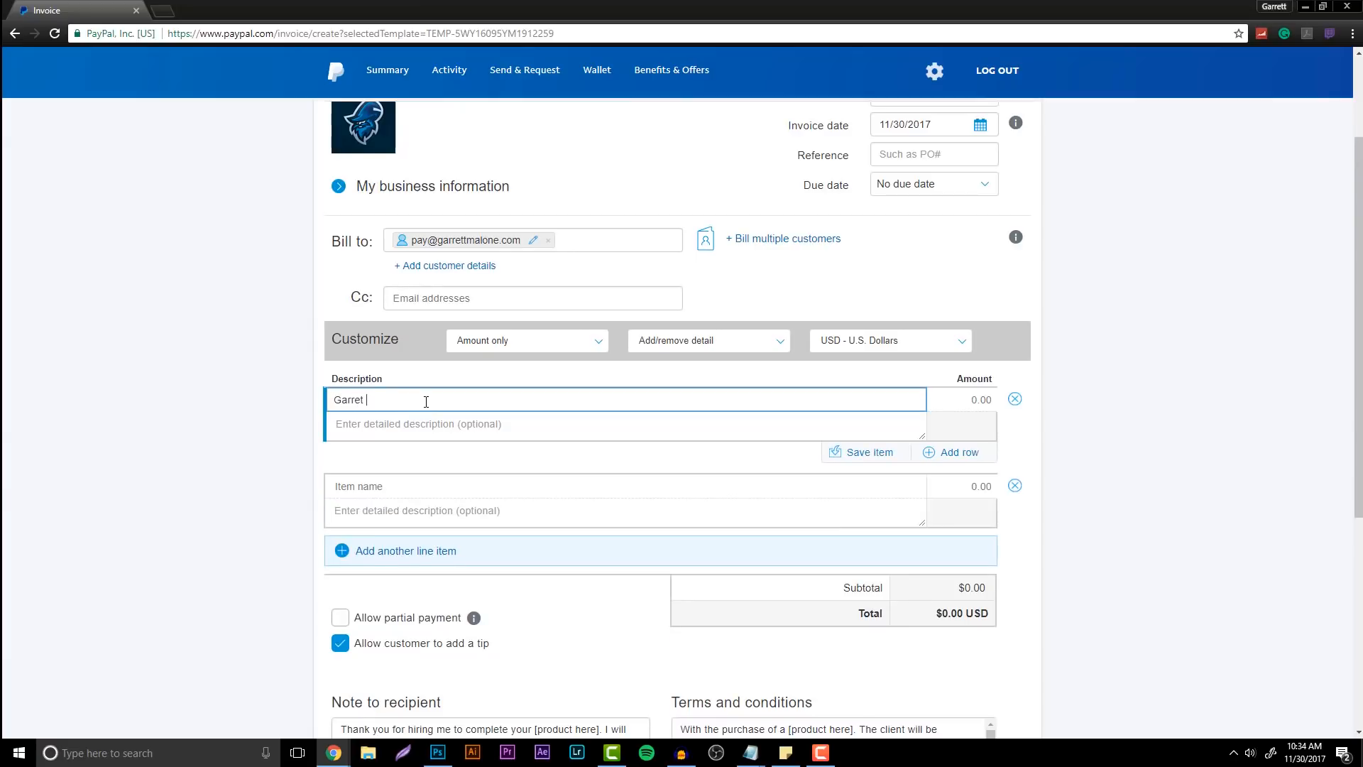
pyautogui.click(422, 427)
pyautogui.write('With')
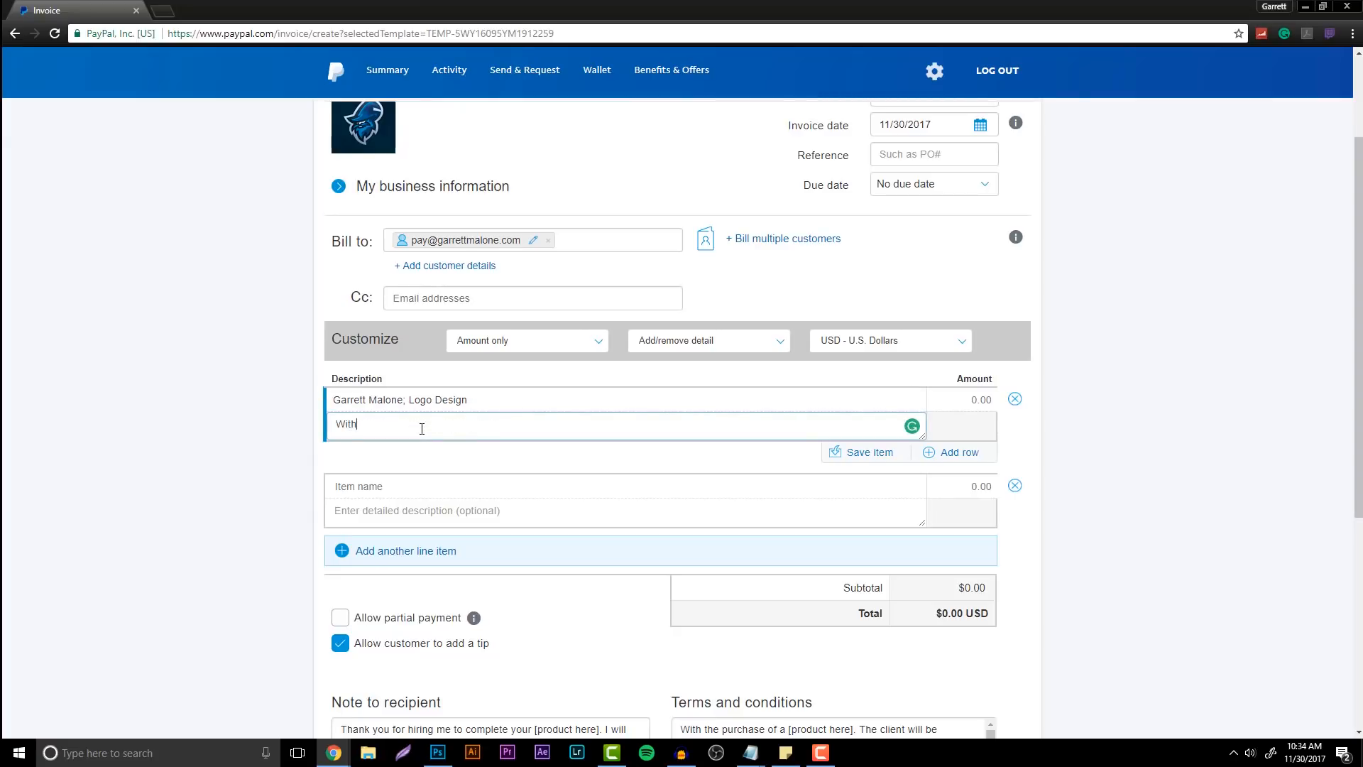
pyautogui.write(" this purchase, the client will receieve a custom 'G' logo fo")
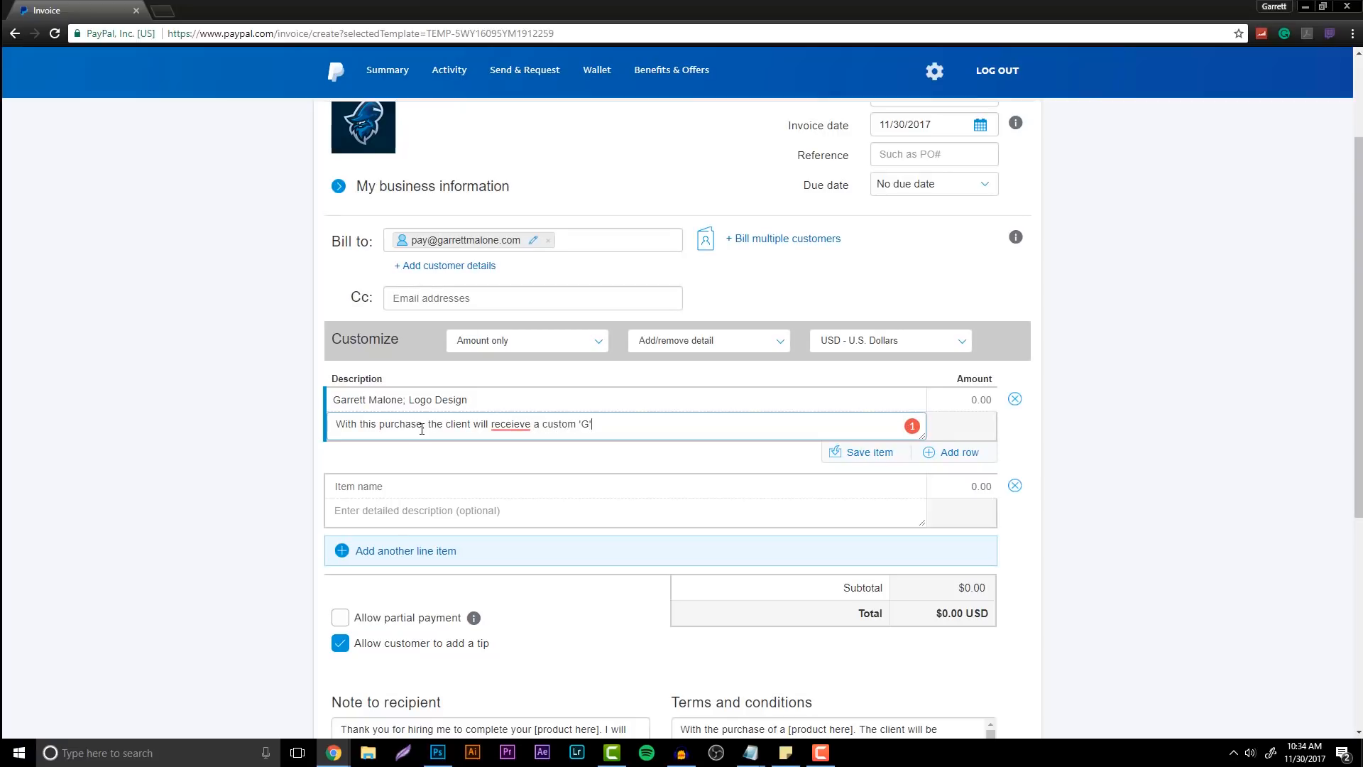
pyautogui.write('r their brand.')
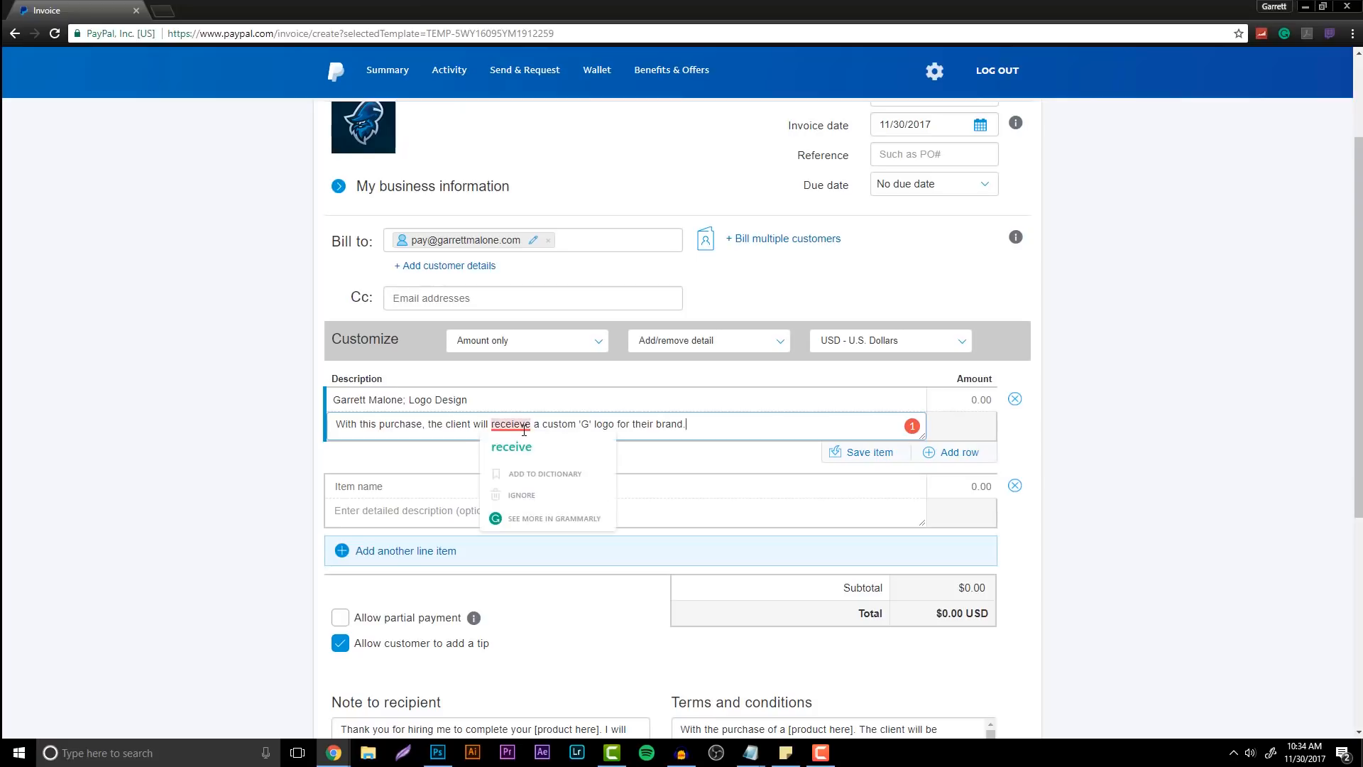
pyautogui.click(514, 449)
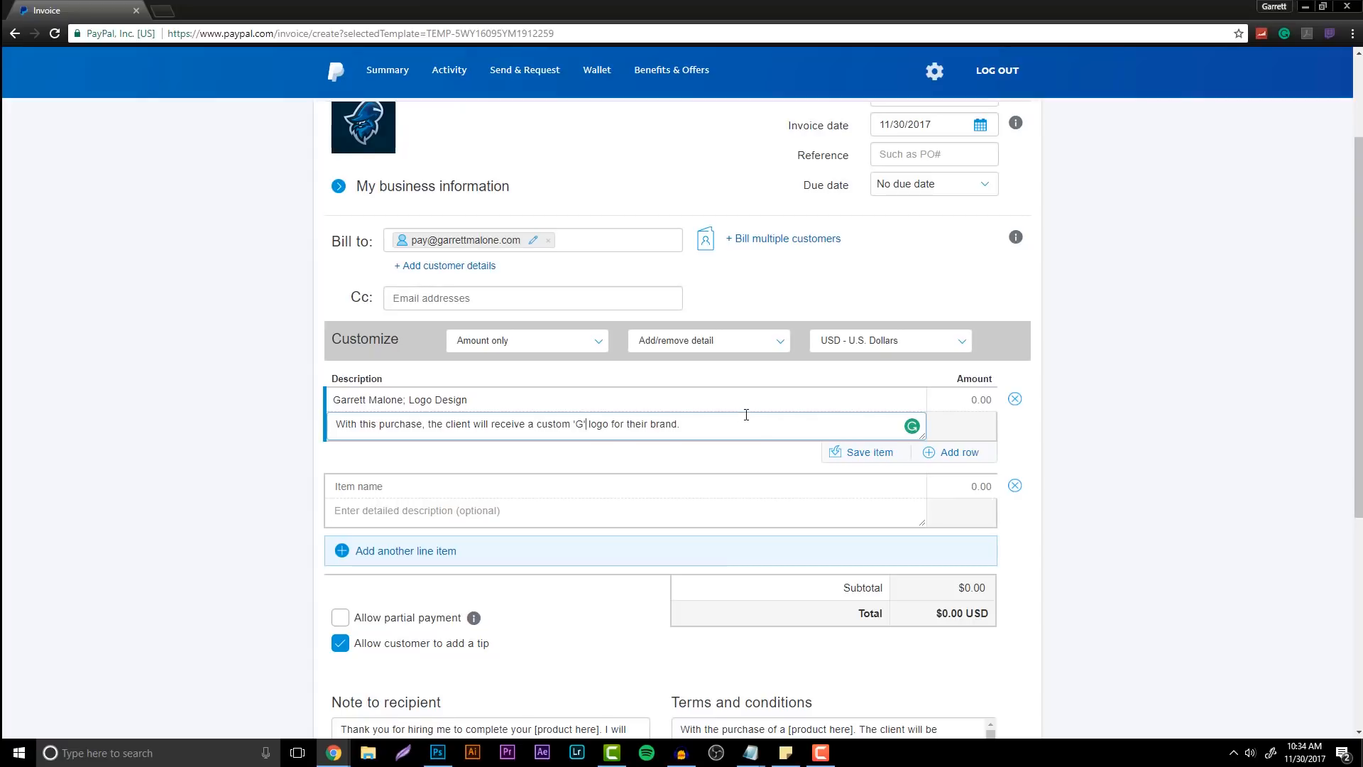
pyautogui.click(1079, 504)
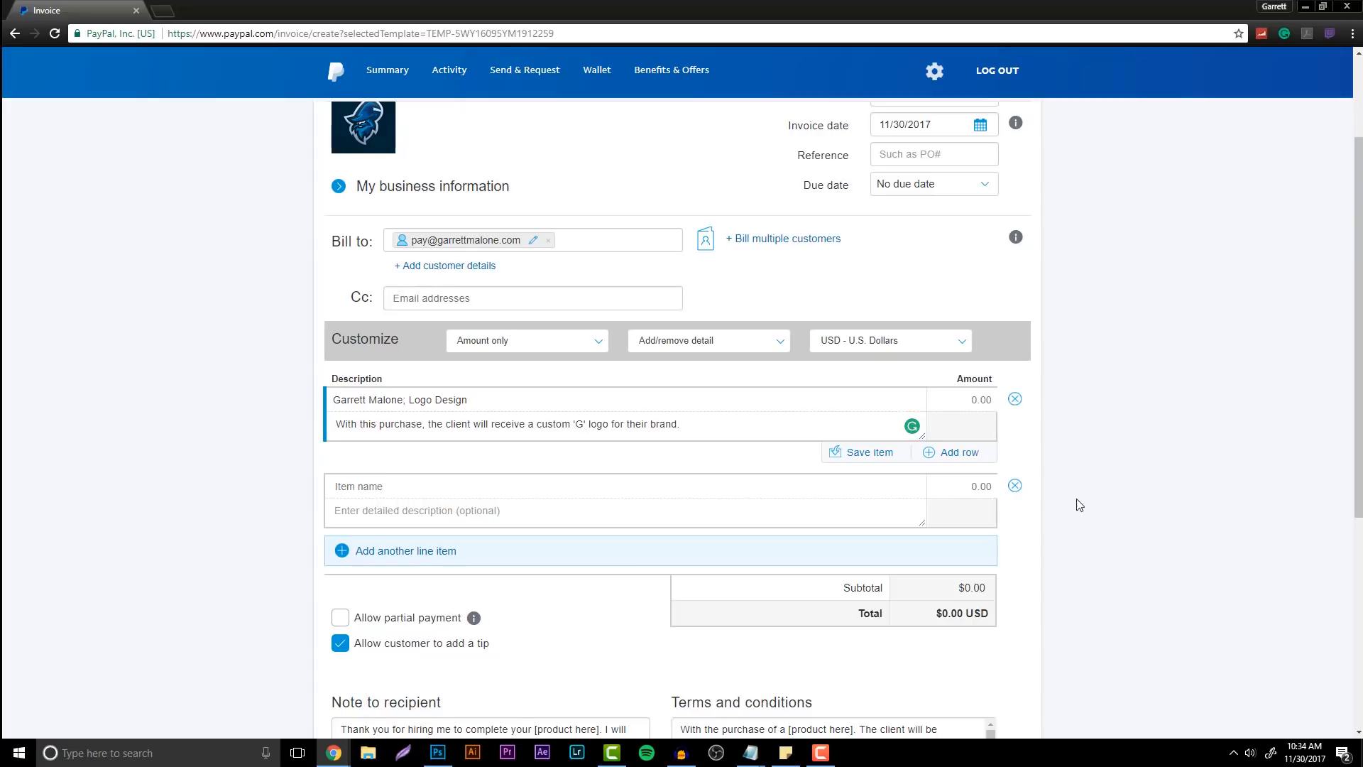
pyautogui.click(1015, 486)
# Set the Logo Design item's amount to 100 for a $100.00 total
pyautogui.click(974, 409)
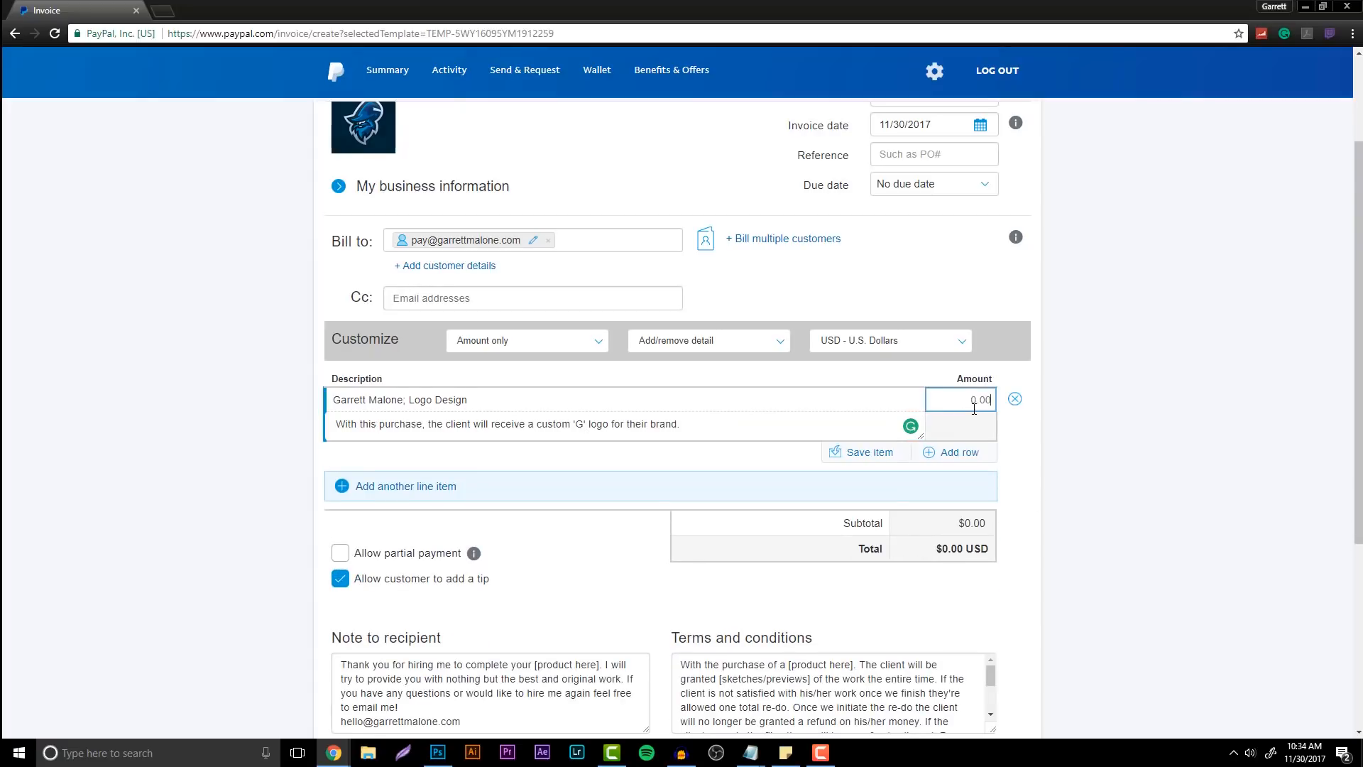
pyautogui.write('100')
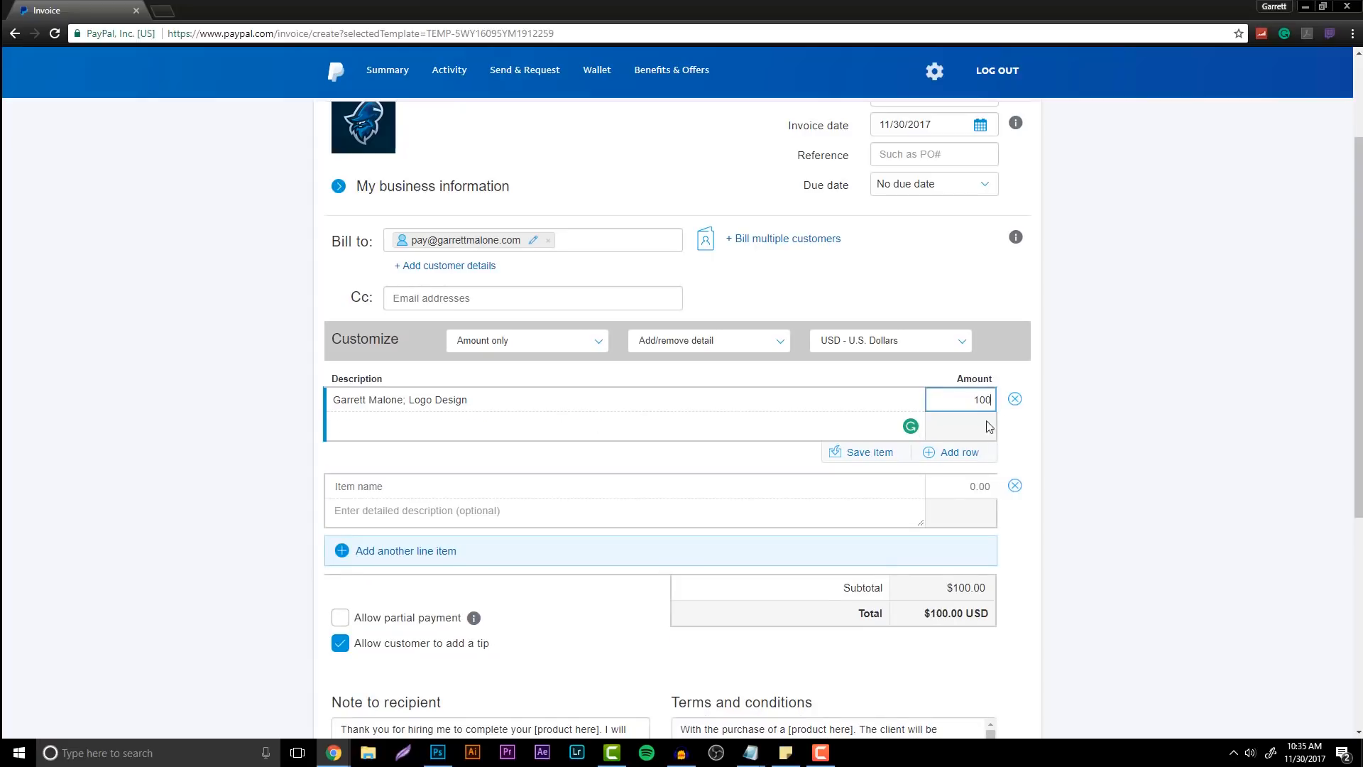
pyautogui.click(1062, 508)
pyautogui.scroll(-2, 1045, 508)
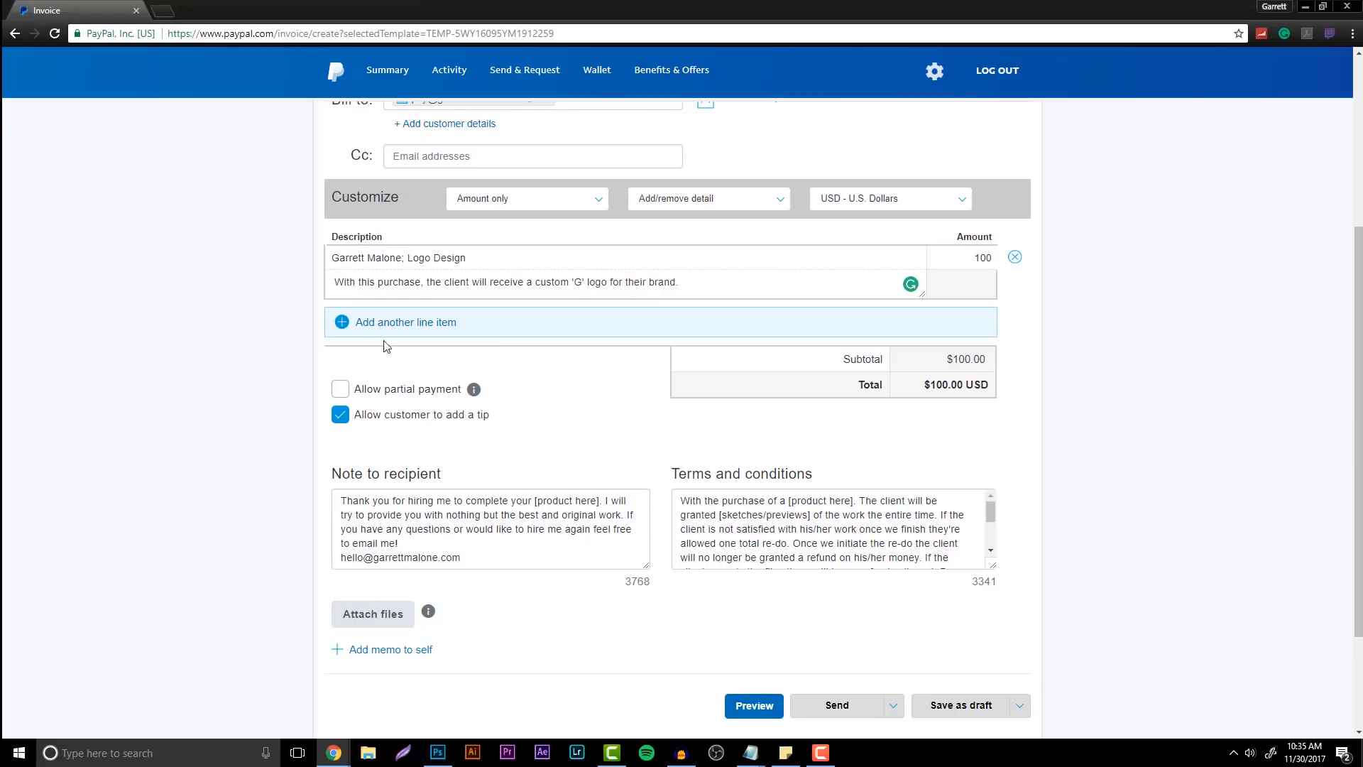
# Enable 'Allow partial payment' with 50 as the minimum amount due
pyautogui.click(340, 389)
pyautogui.click(404, 437)
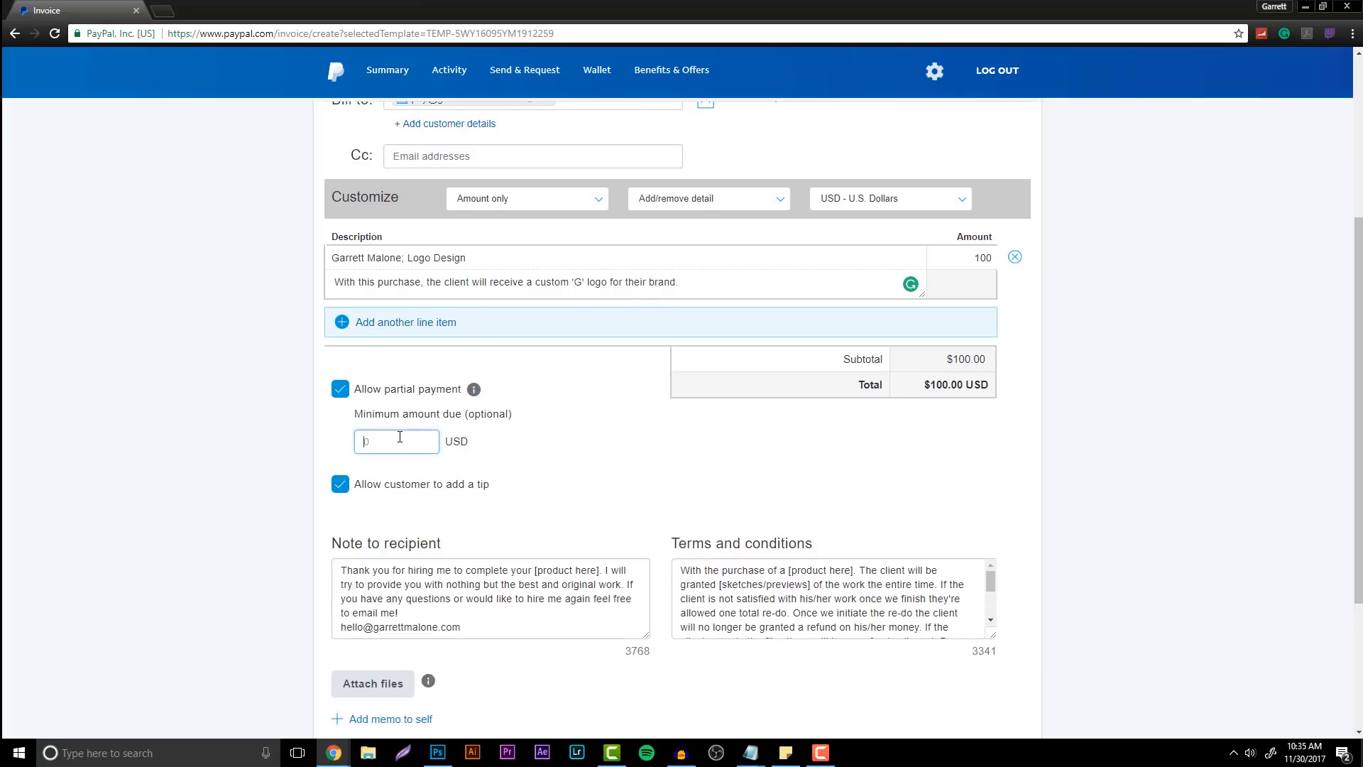
pyautogui.write('50')
pyautogui.click(663, 262)
pyautogui.scroll(-2, 895, 411)
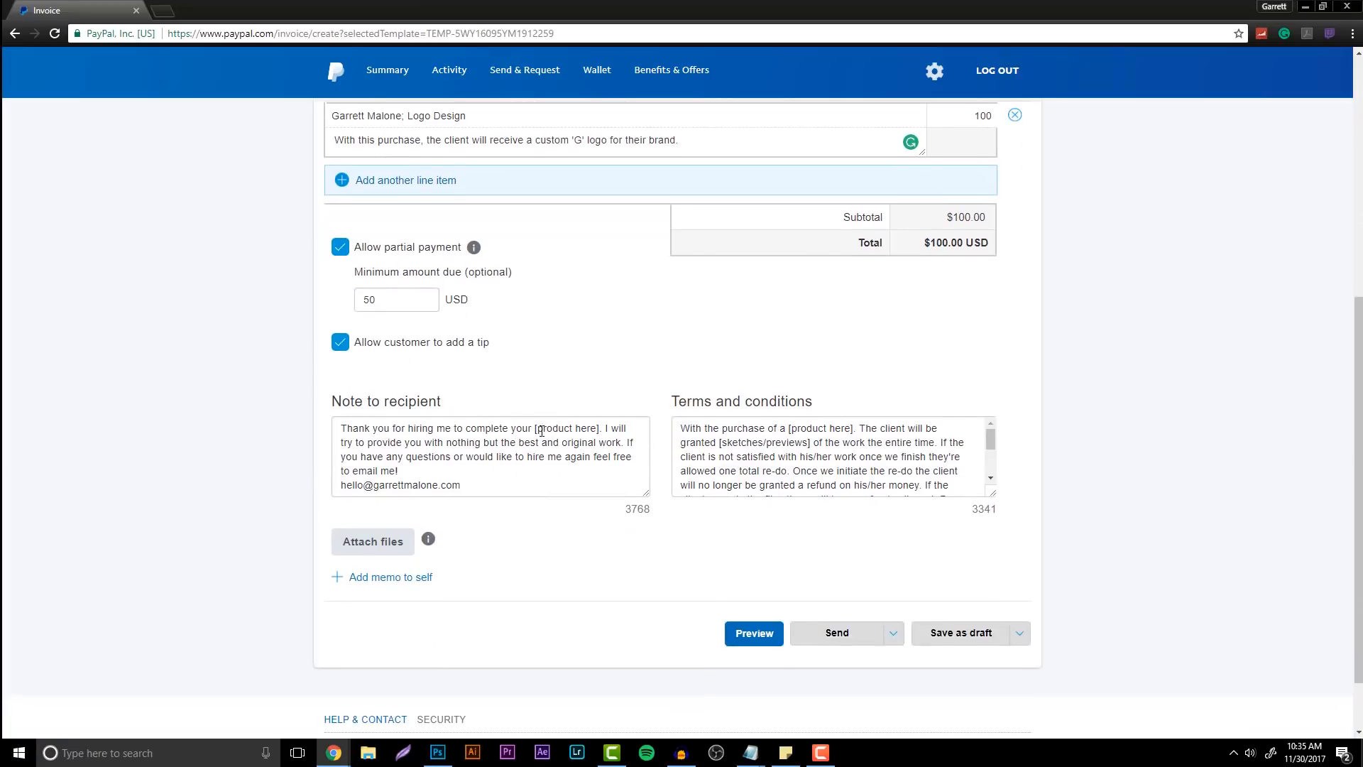
# Replace the note and terms placeholders with 'logo' and 'sketches and previews'
pyautogui.moveTo(539, 429); pyautogui.dragTo(602, 429)
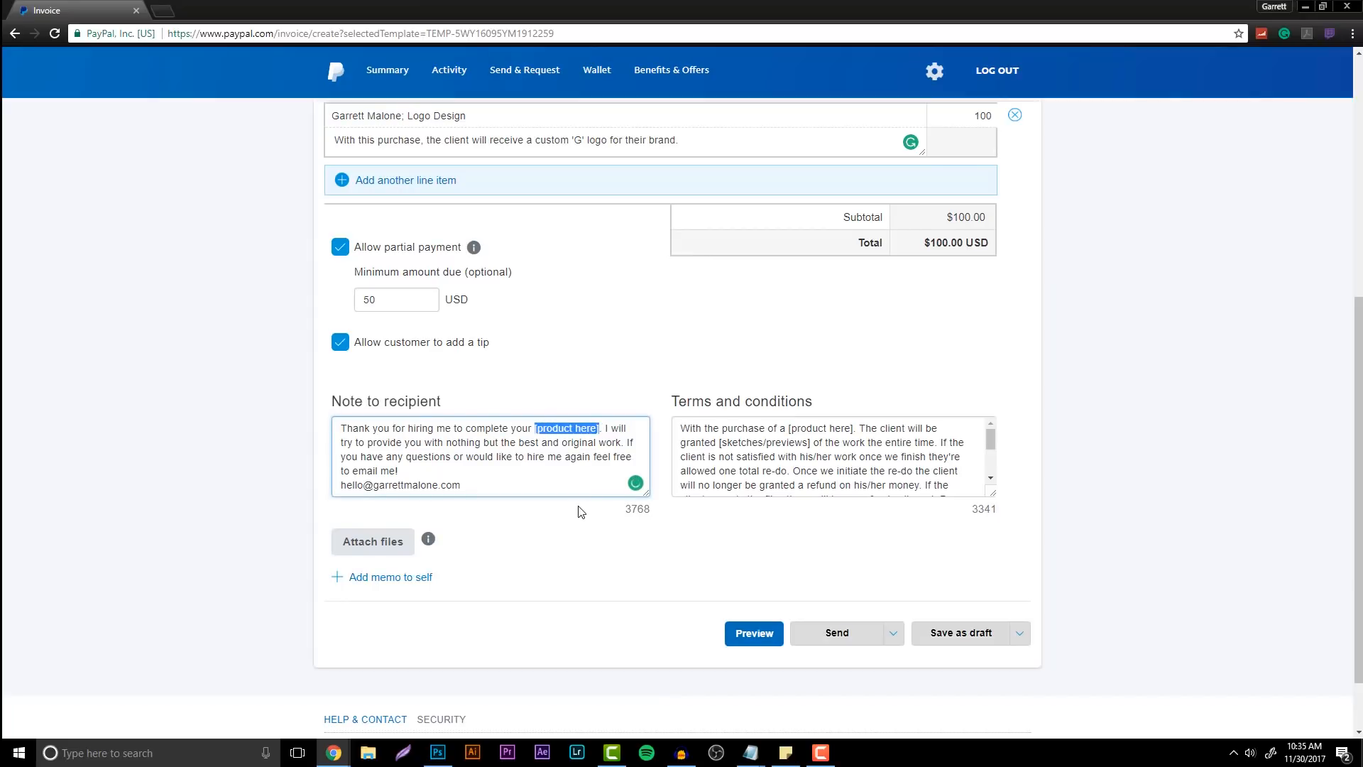
pyautogui.write('logo')
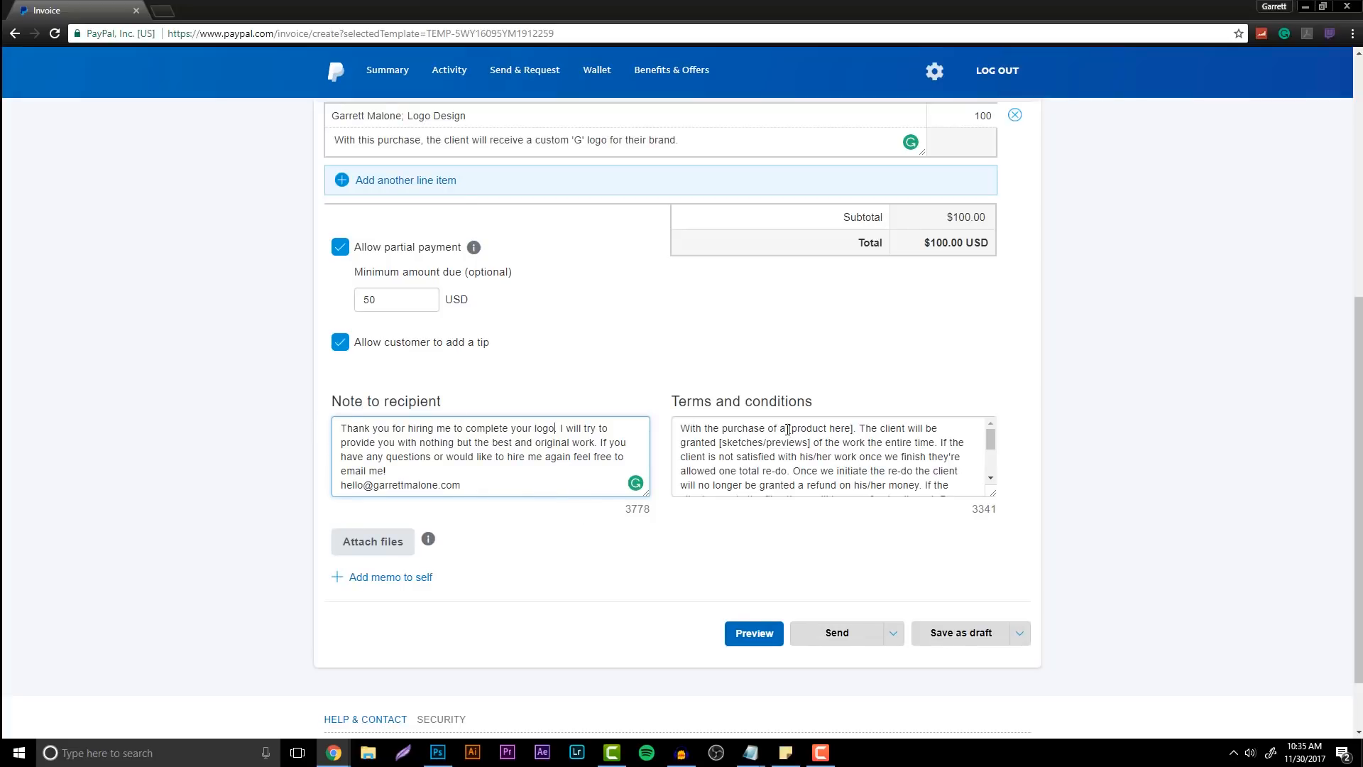
pyautogui.moveTo(788, 428); pyautogui.dragTo(852, 429)
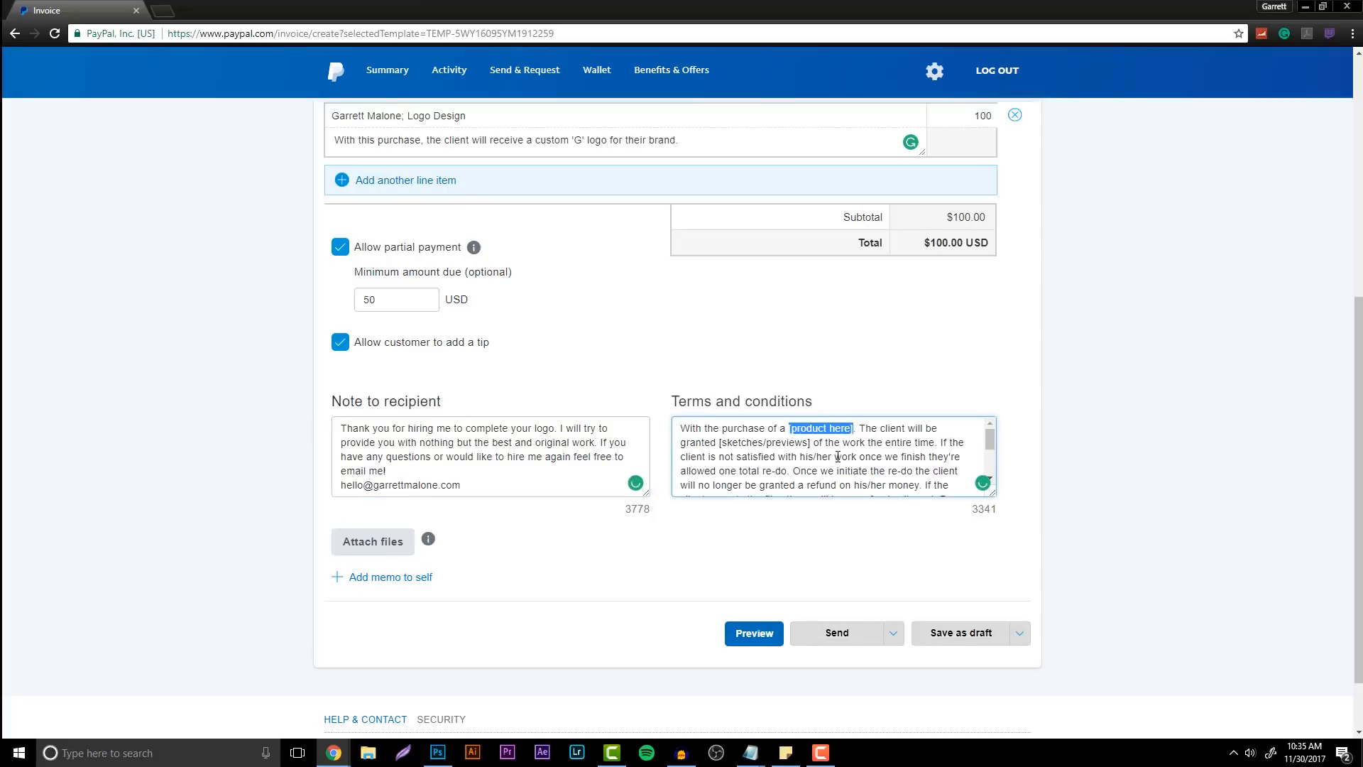
pyautogui.write('logo')
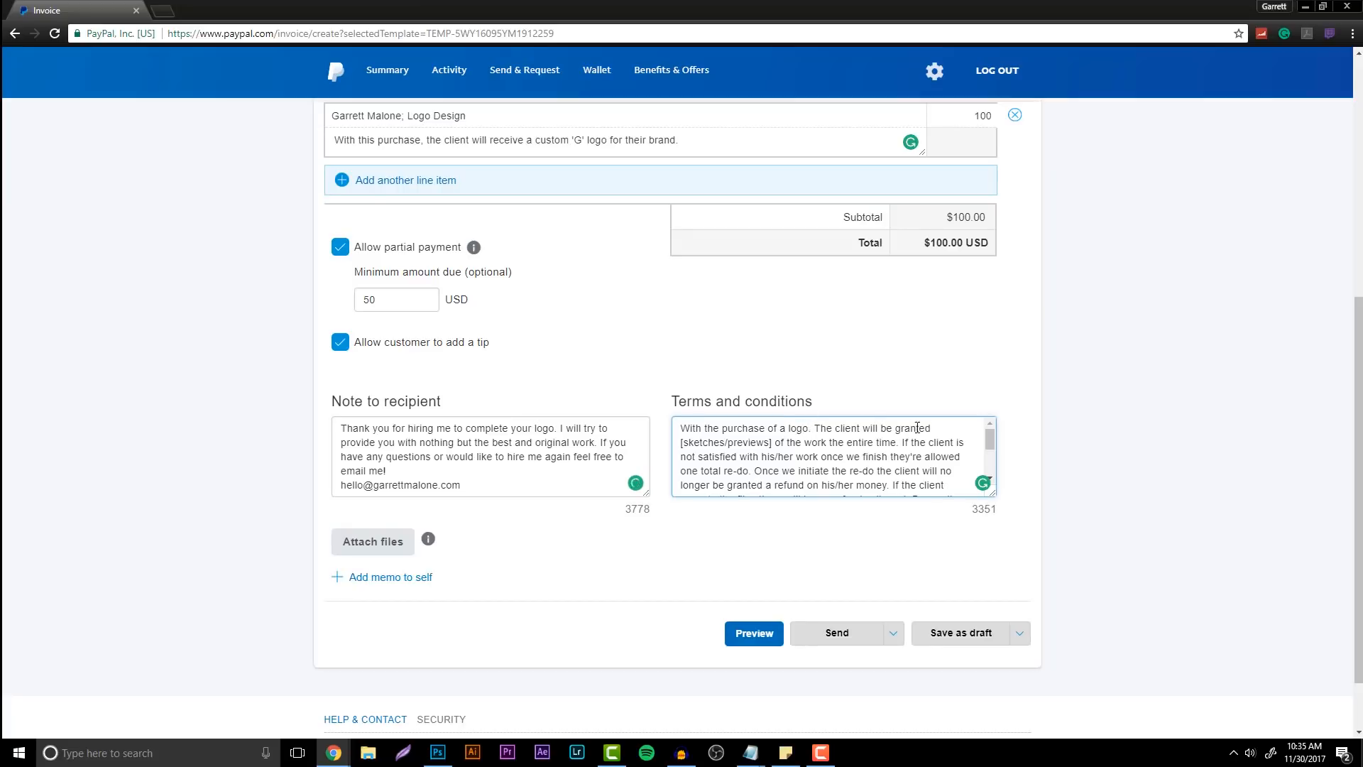
pyautogui.moveTo(681, 442)
pyautogui.mouseDown()
pyautogui.moveTo(823, 456)
pyautogui.moveTo(772, 442)
pyautogui.mouseUp()
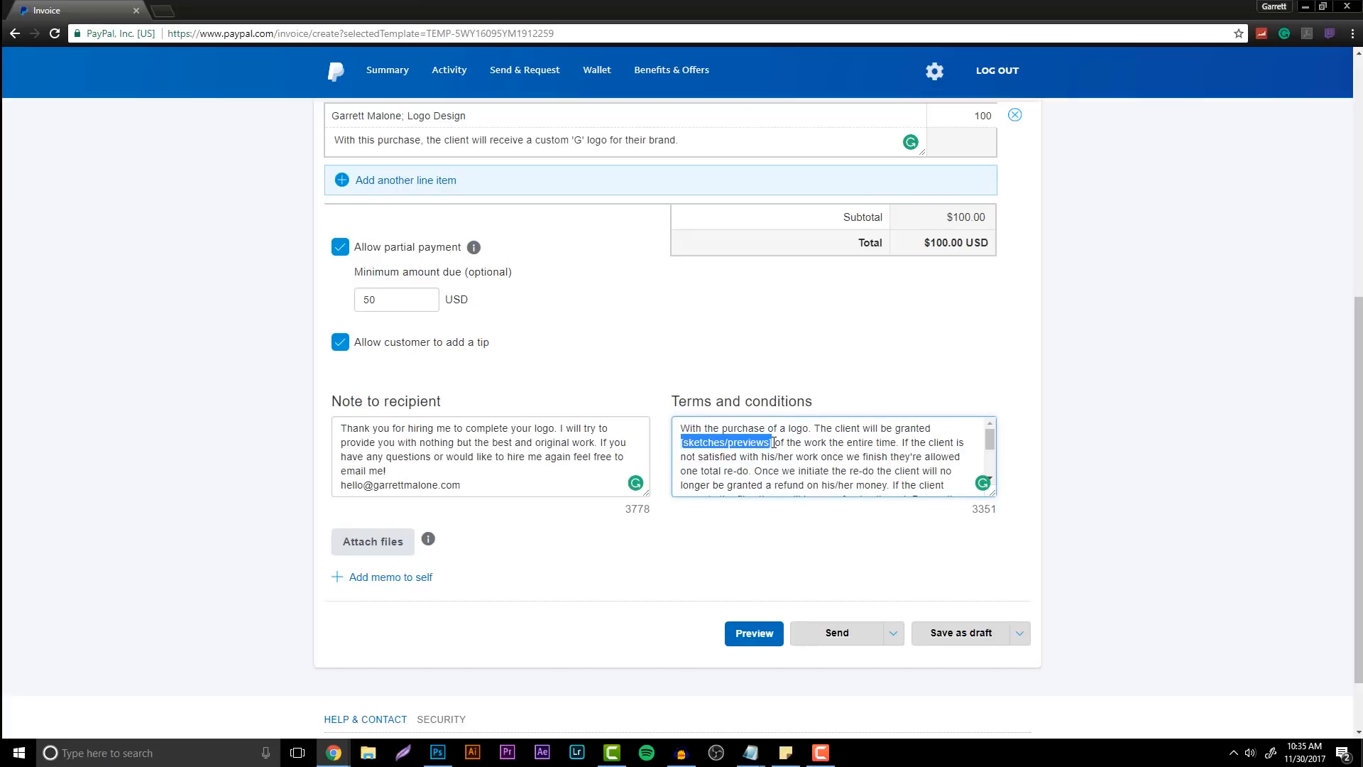
pyautogui.write('sketches and previ')
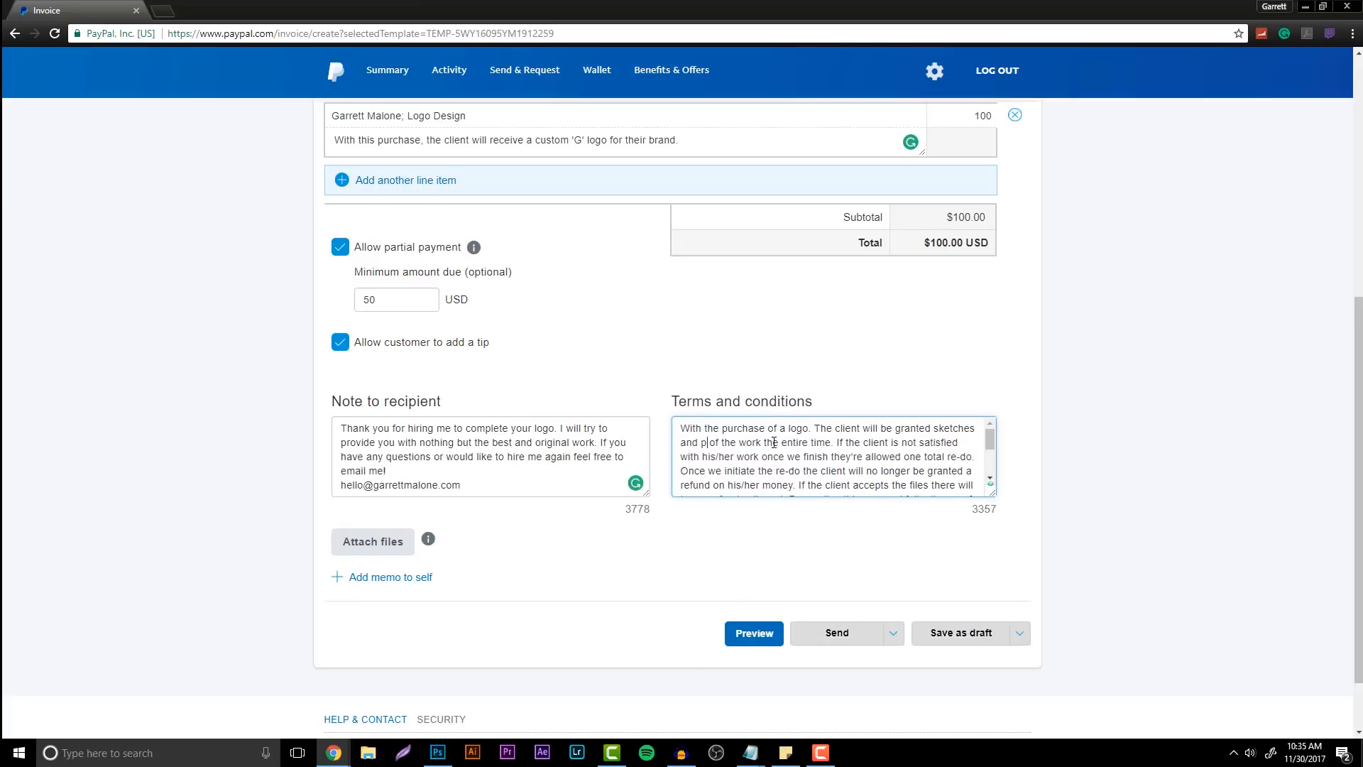
pyautogui.write('ews')
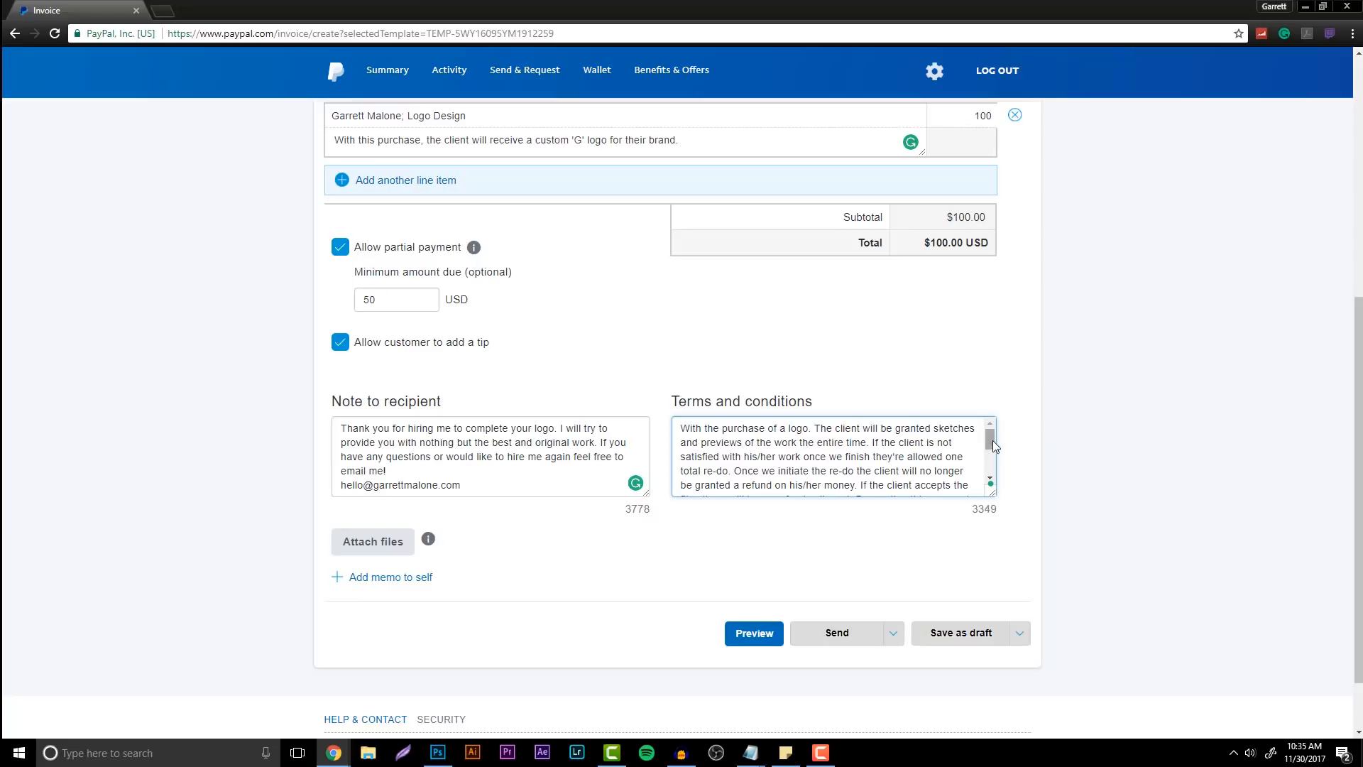
# Replace the terms' client-name placeholder with the client's full name followed by '(The Client)'
pyautogui.moveTo(989, 436); pyautogui.dragTo(1002, 460)
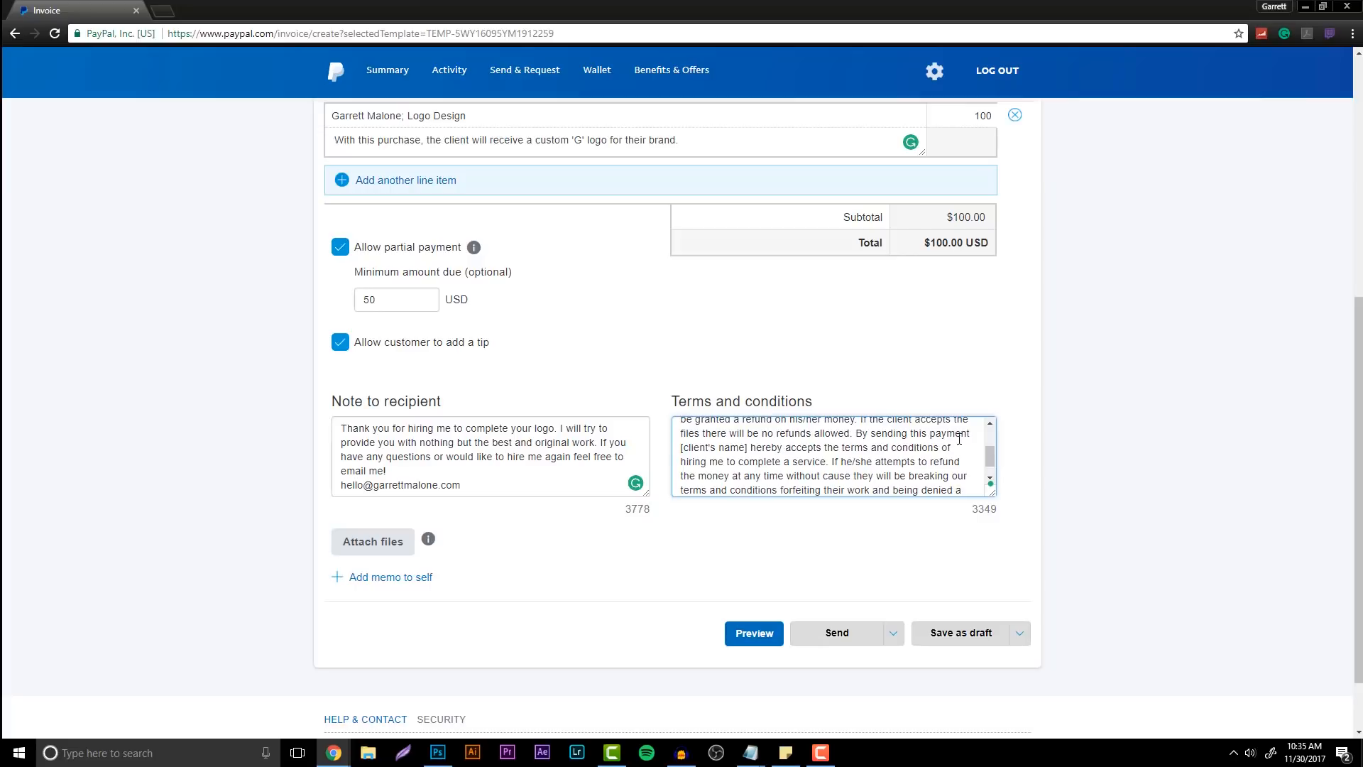
pyautogui.moveTo(681, 450); pyautogui.dragTo(748, 449)
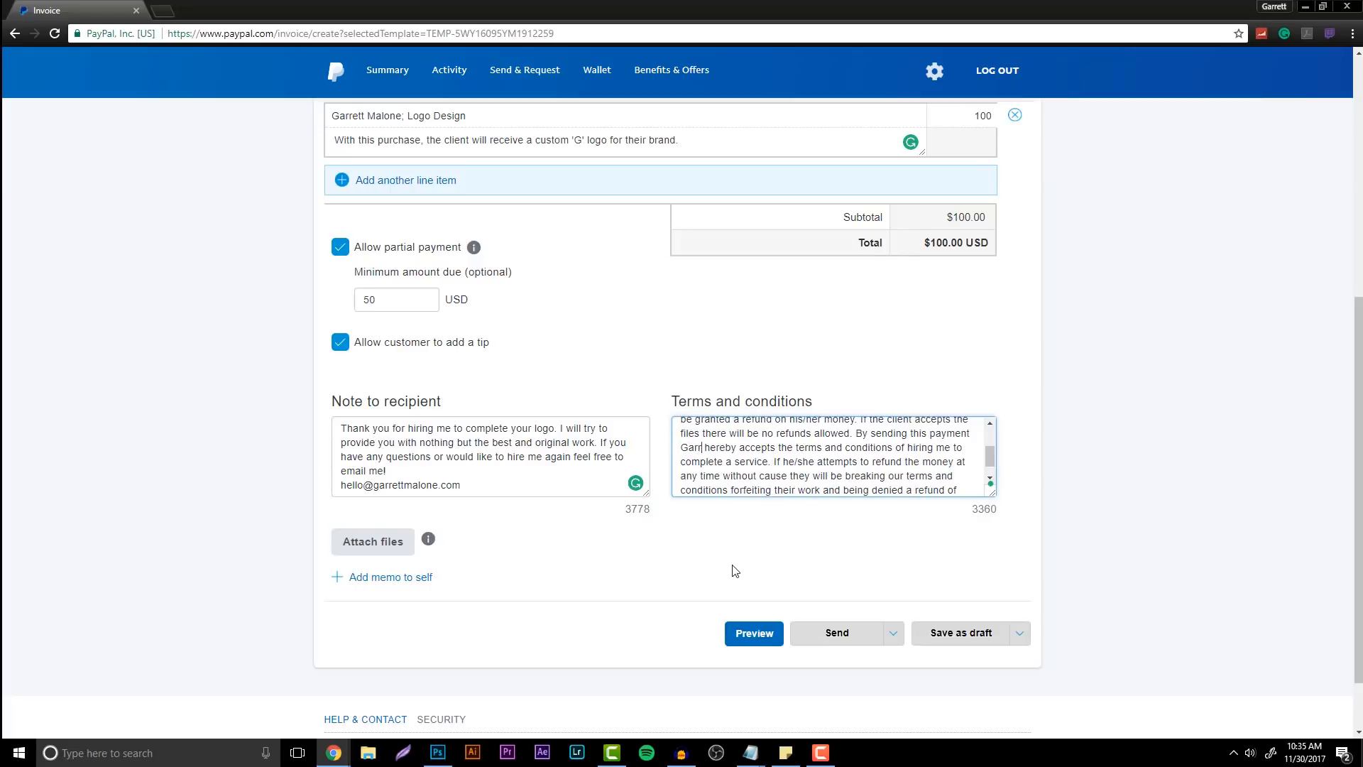
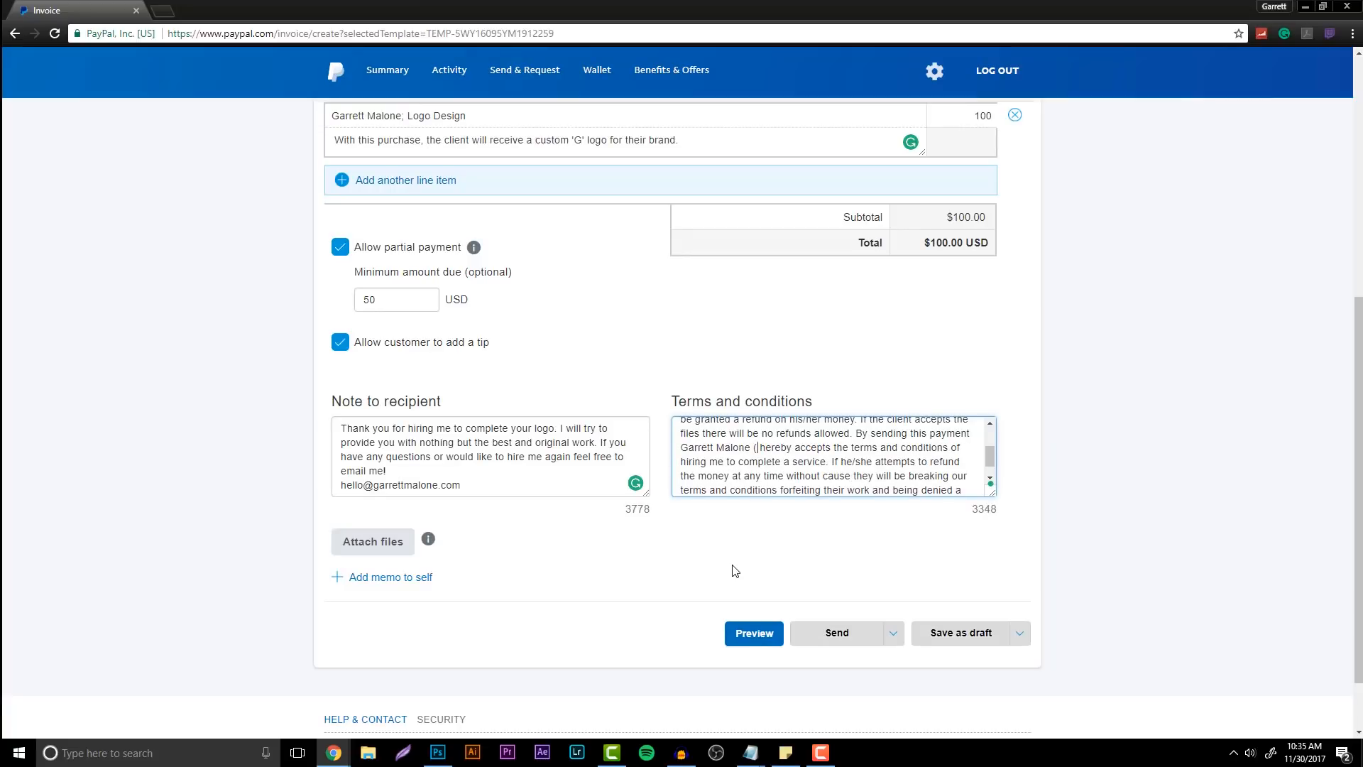
pyautogui.write('The')
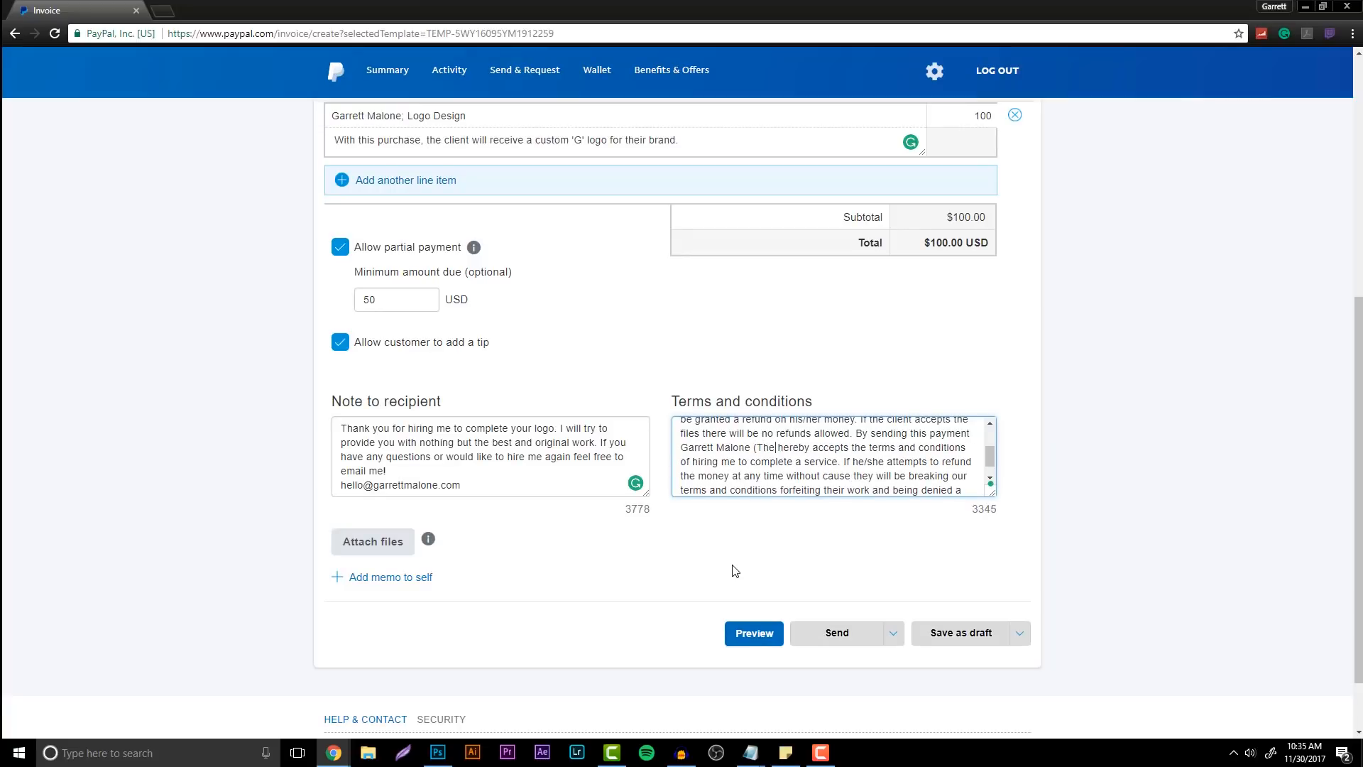
pyautogui.write('Clien')
pyautogui.press('BackSpace')
pyautogui.press('BackSpace')
pyautogui.press('BackSpace')
pyautogui.press('BackSpace')
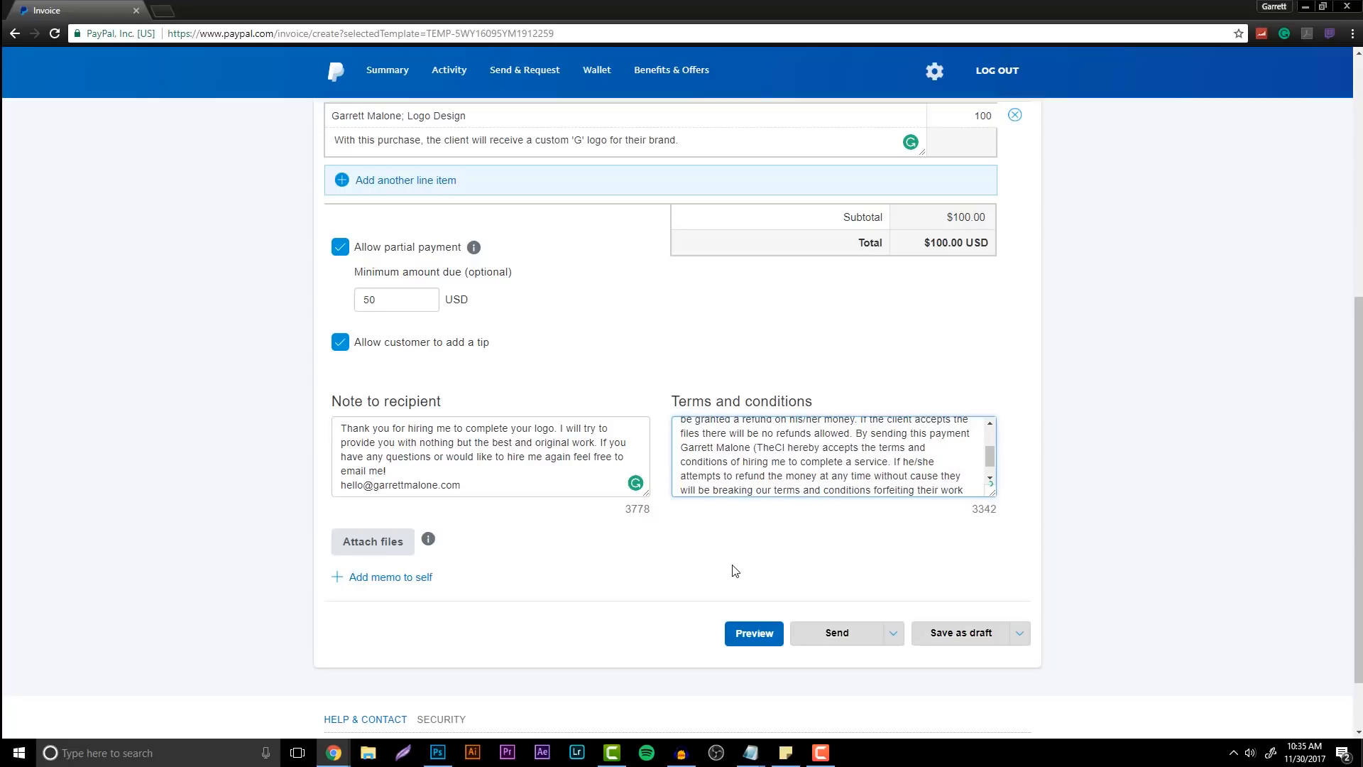
pyautogui.press('BackSpace')
pyautogui.write('Client)')
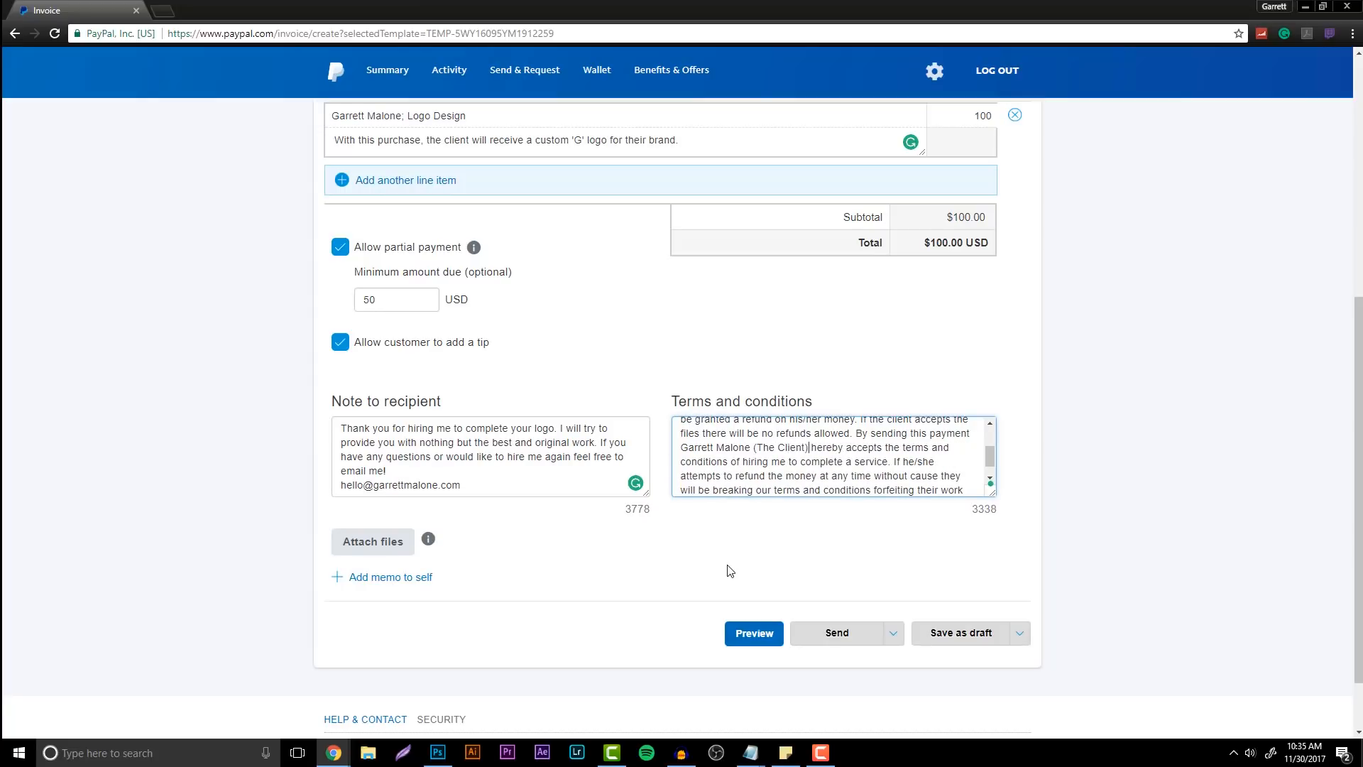
pyautogui.scroll(-1, 843, 458)
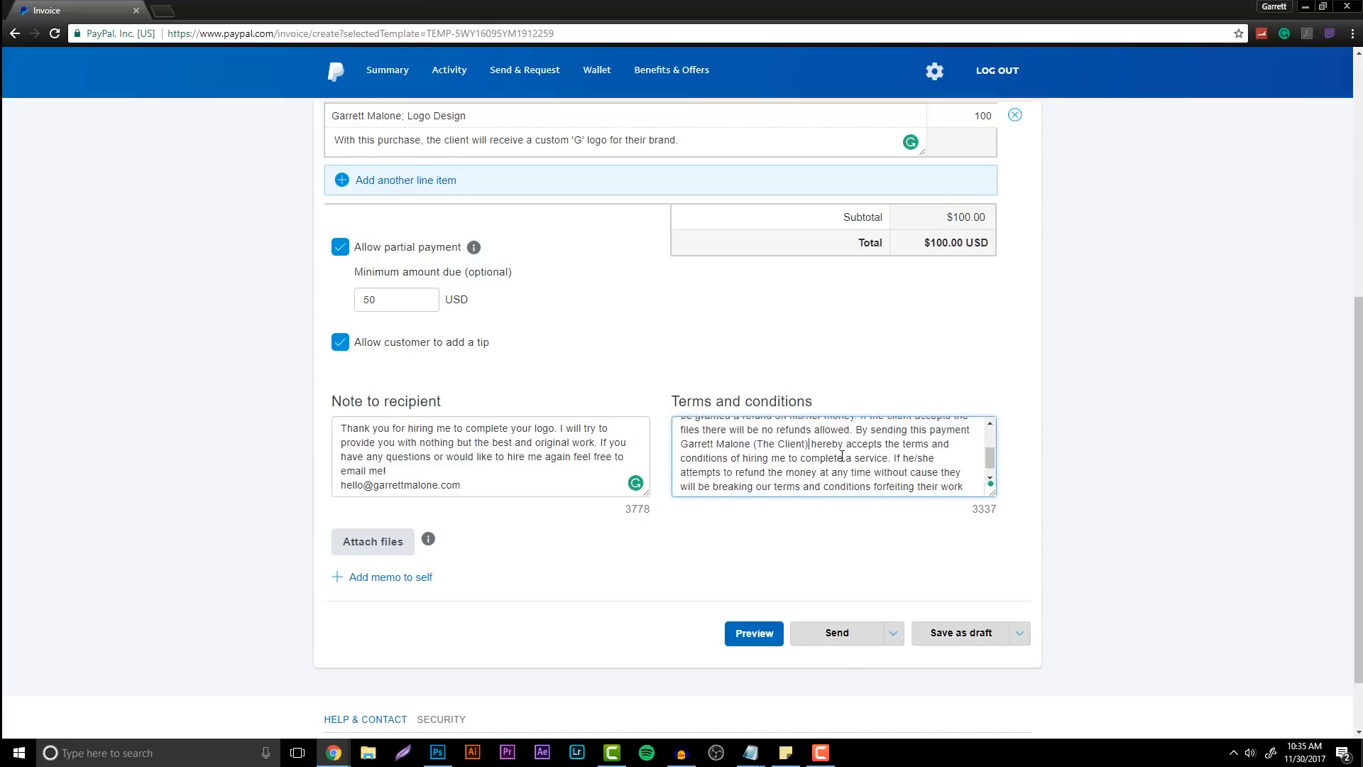
pyautogui.click(878, 547)
pyautogui.scroll(1, 517, 422)
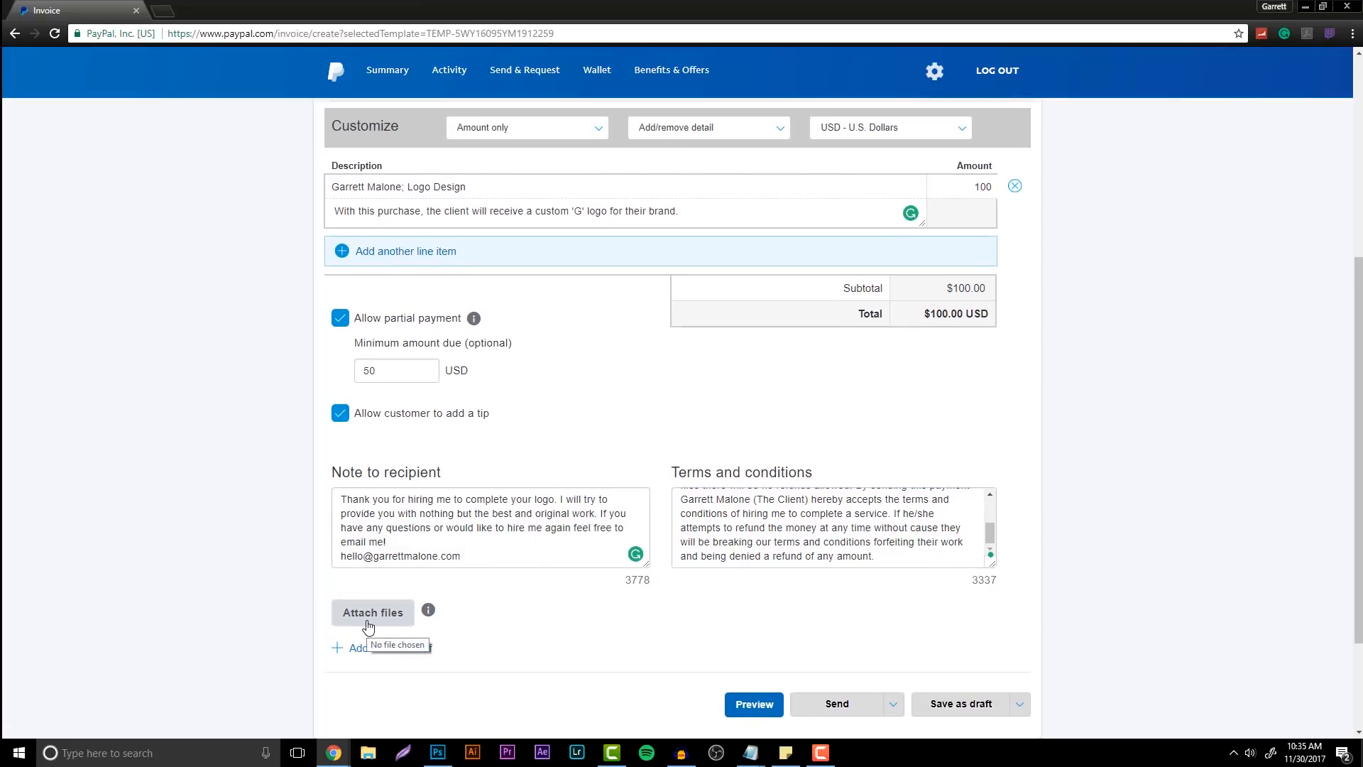
pyautogui.scroll(1, 607, 623)
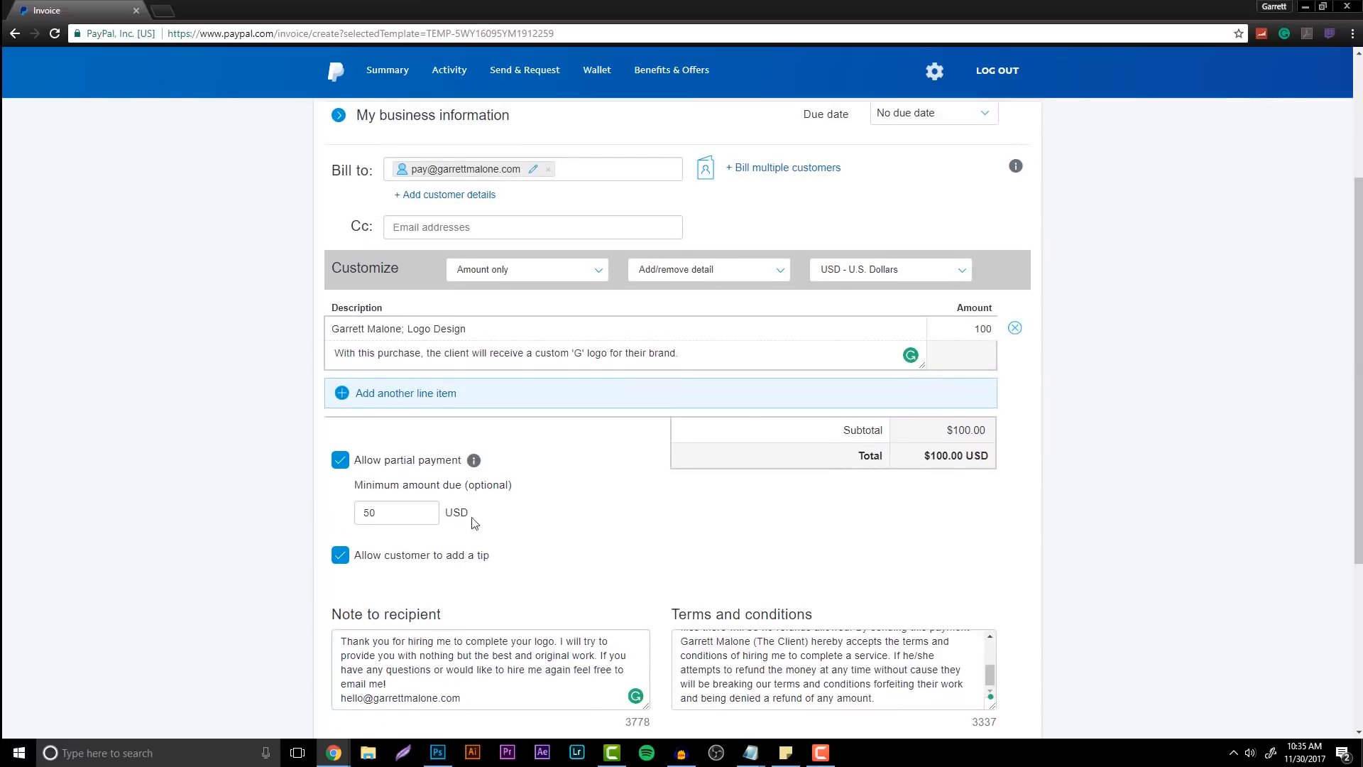
pyautogui.scroll(4, 696, 551)
pyautogui.moveTo(416, 318)
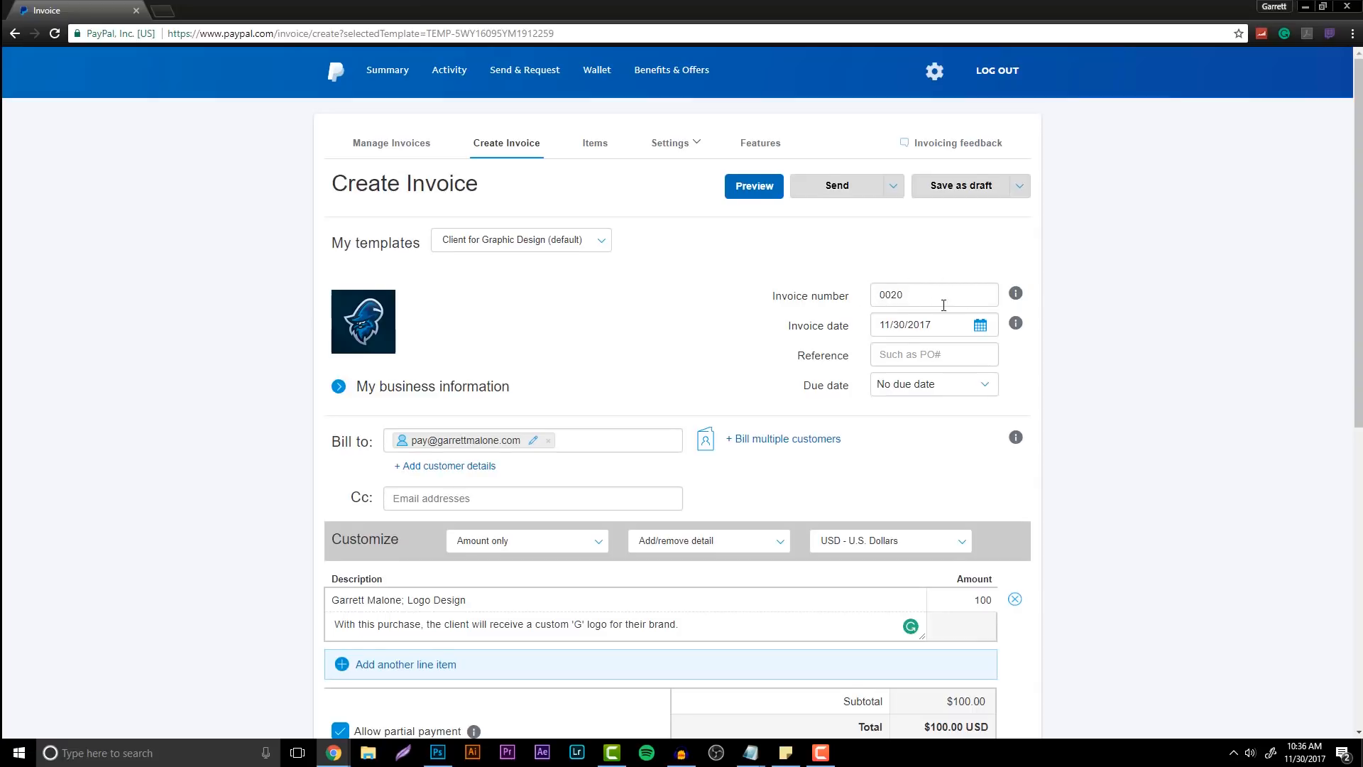
pyautogui.scroll(-1, 871, 287)
pyautogui.scroll(1, 953, 334)
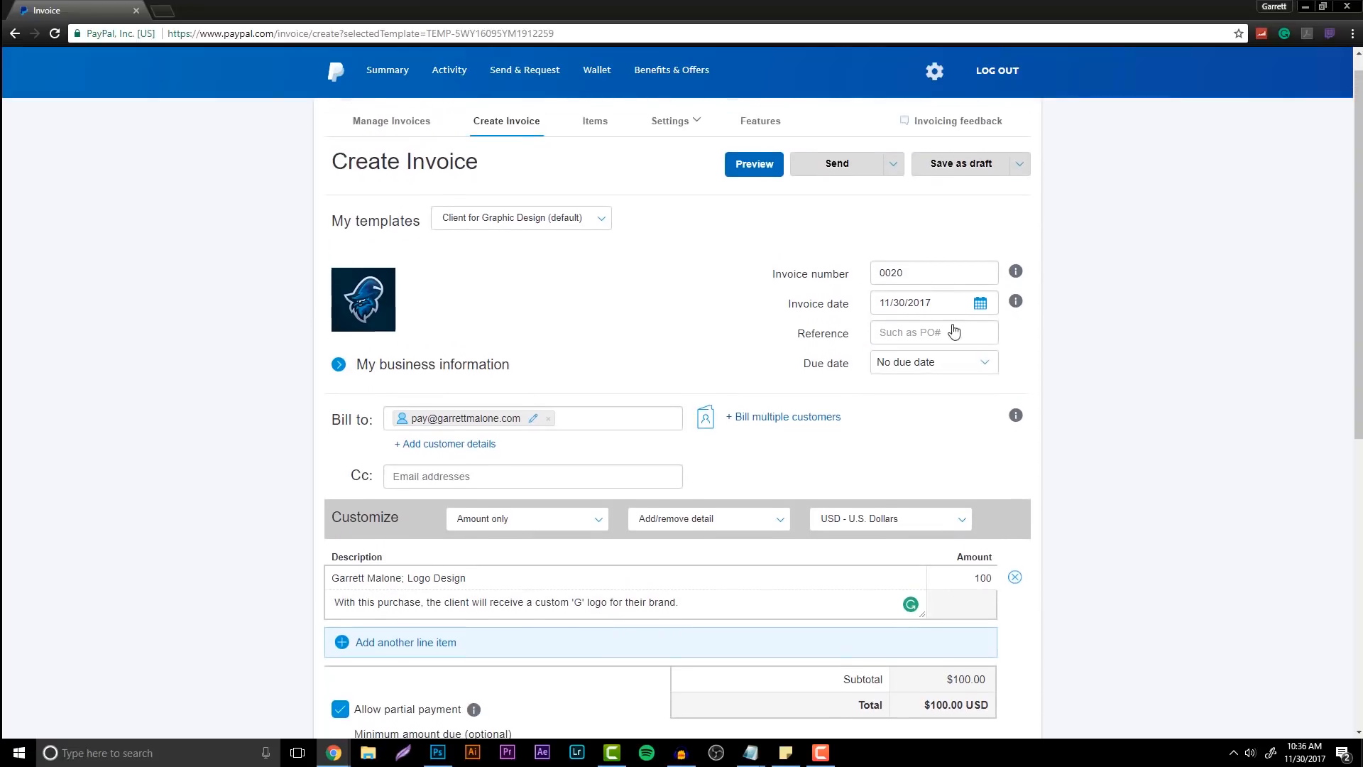
pyautogui.scroll(-8, 1159, 478)
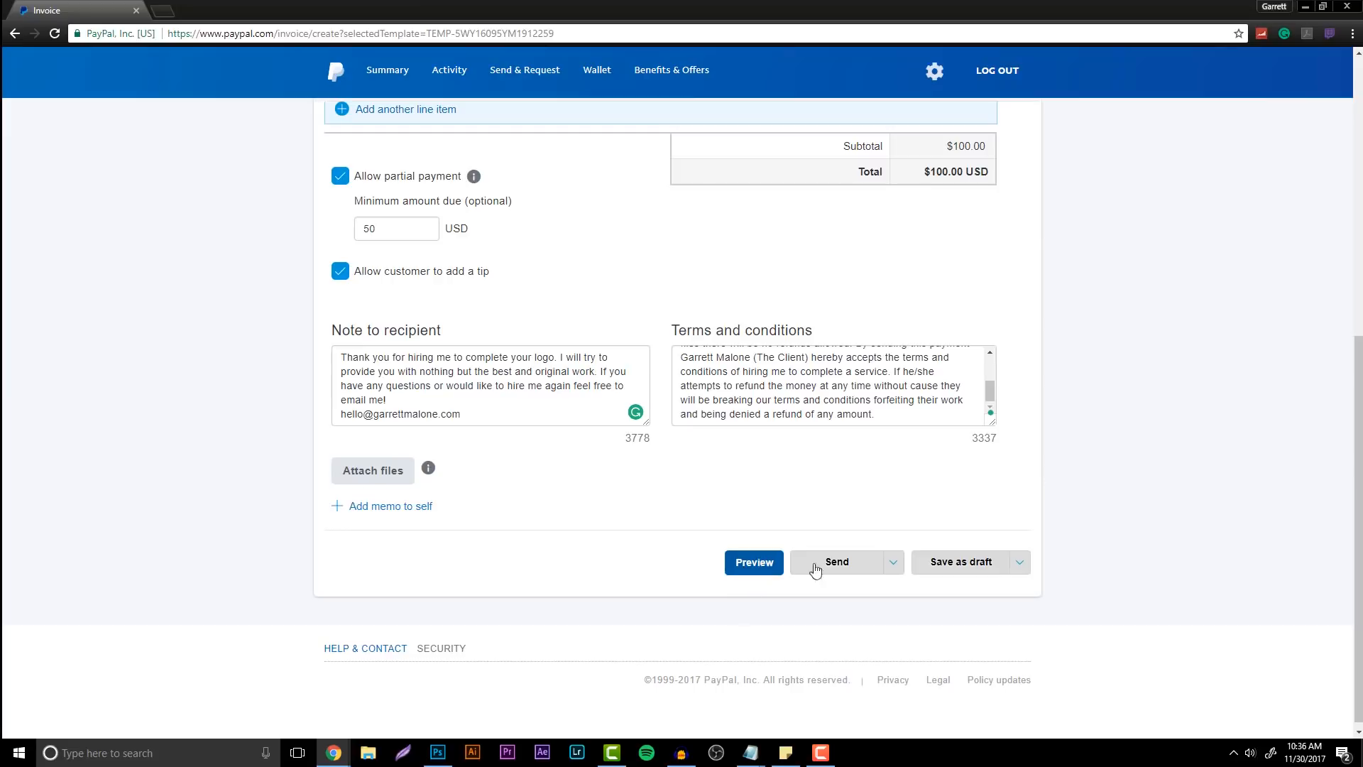
# Preview invoice 0020, scroll through it, and send it via PayPal
pyautogui.click(759, 567)
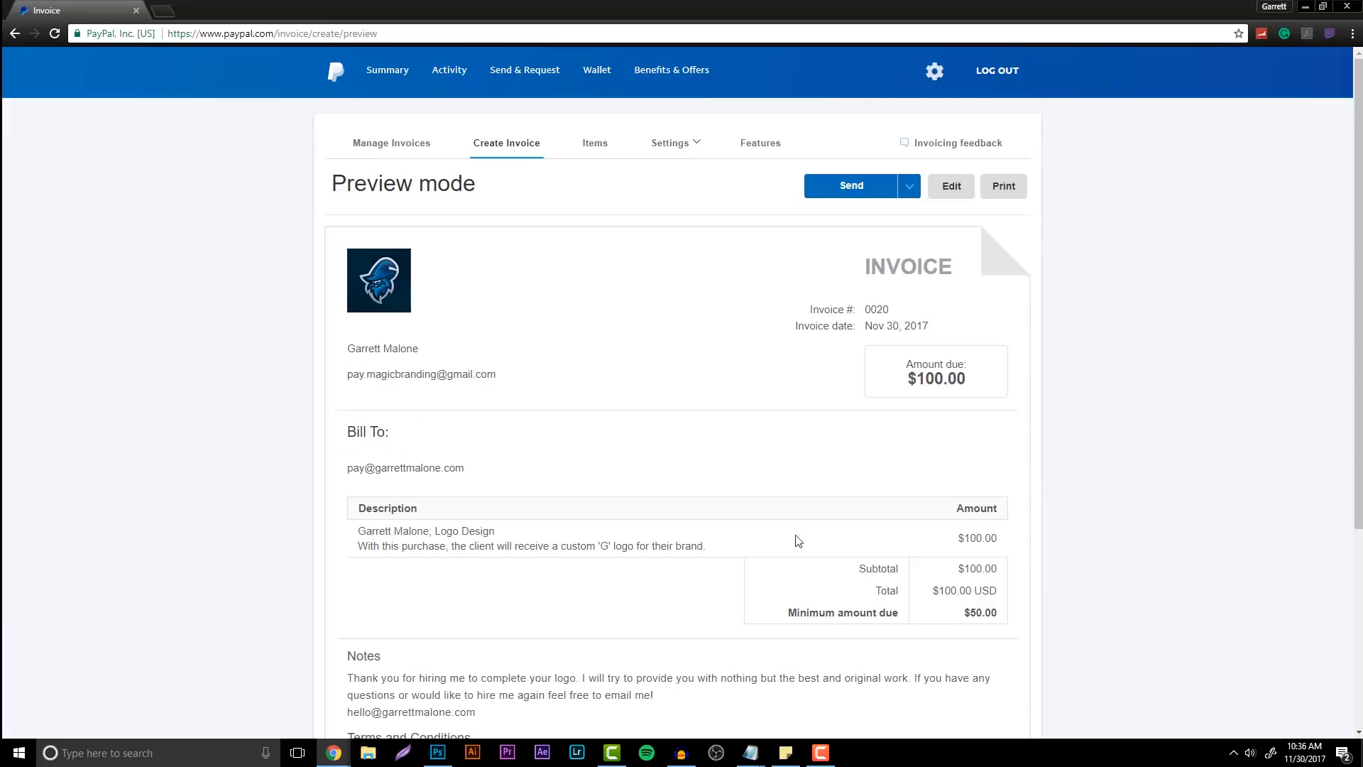
pyautogui.moveTo(1360, 284); pyautogui.dragTo(1361, 393)
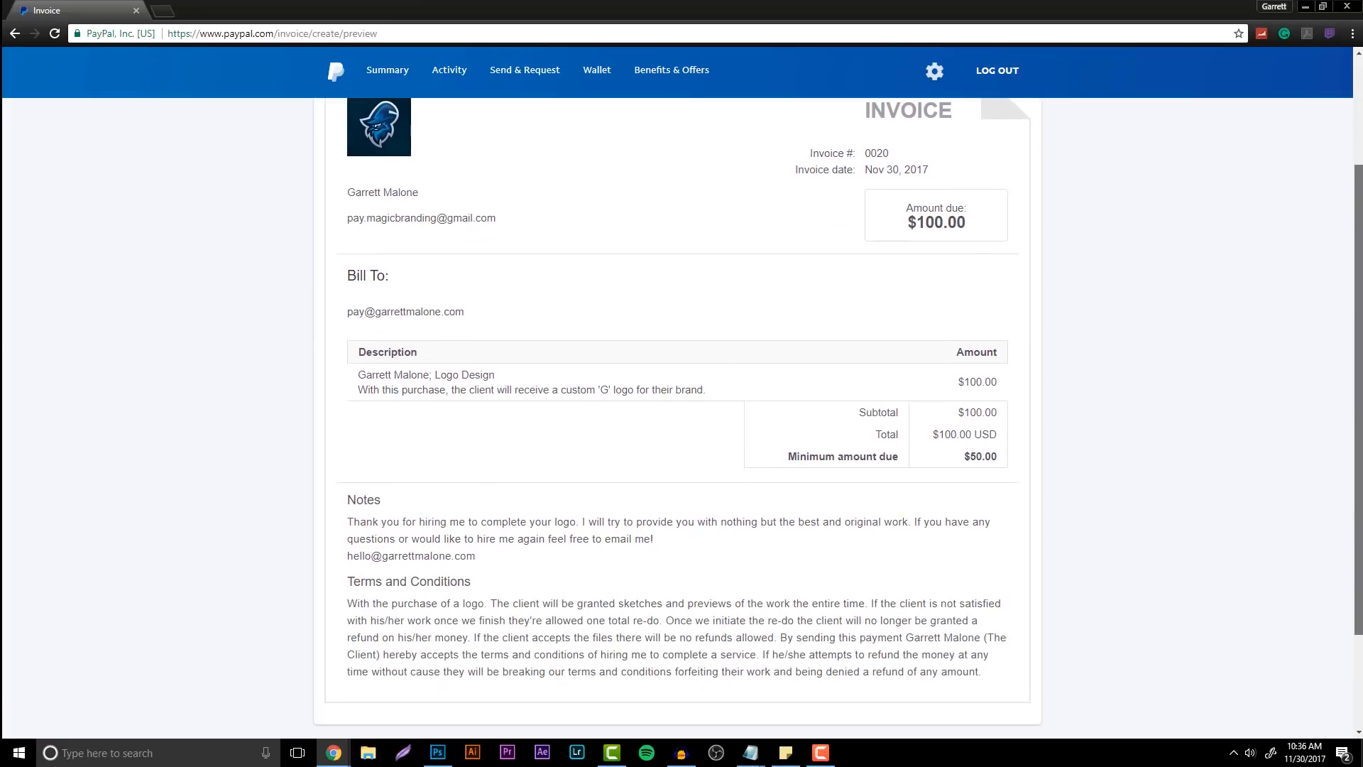
pyautogui.moveTo(1360, 392); pyautogui.dragTo(1311, 166)
pyautogui.click(855, 189)
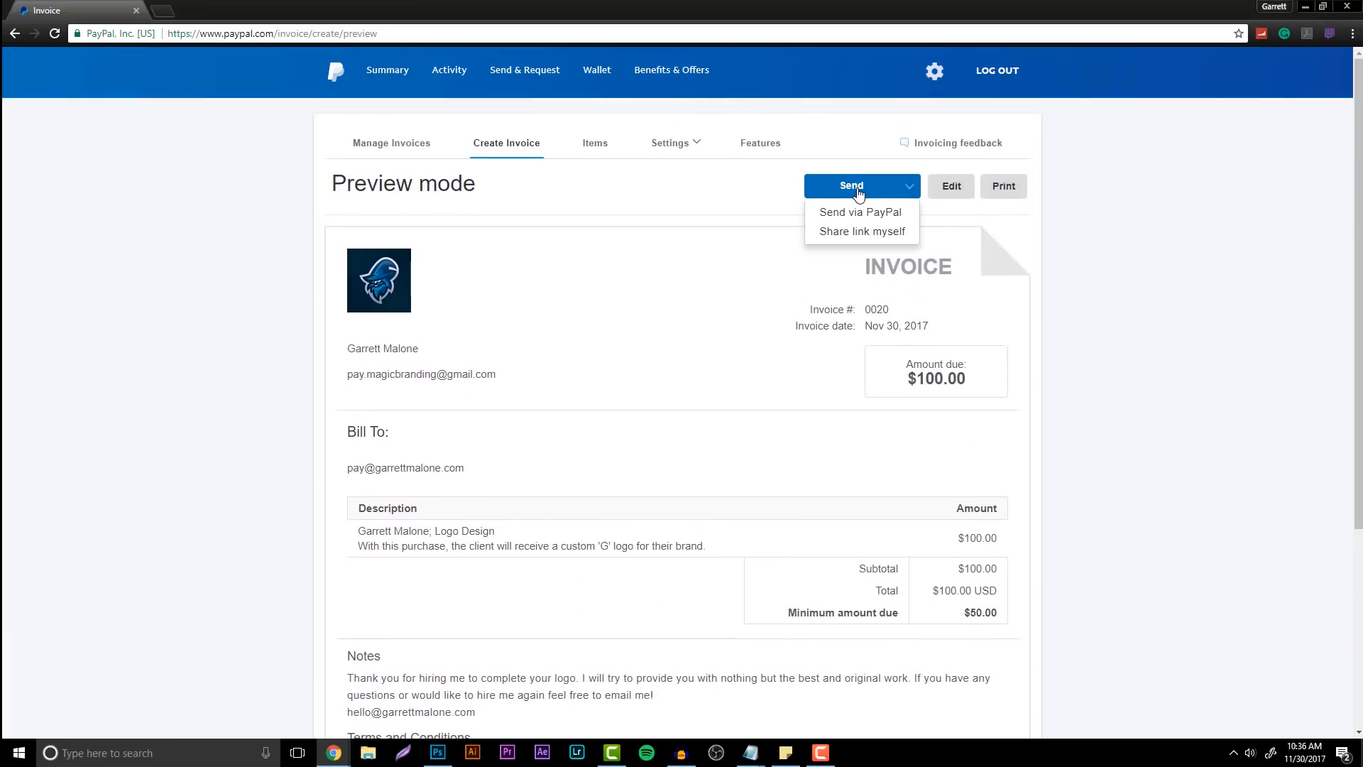
pyautogui.click(860, 211)
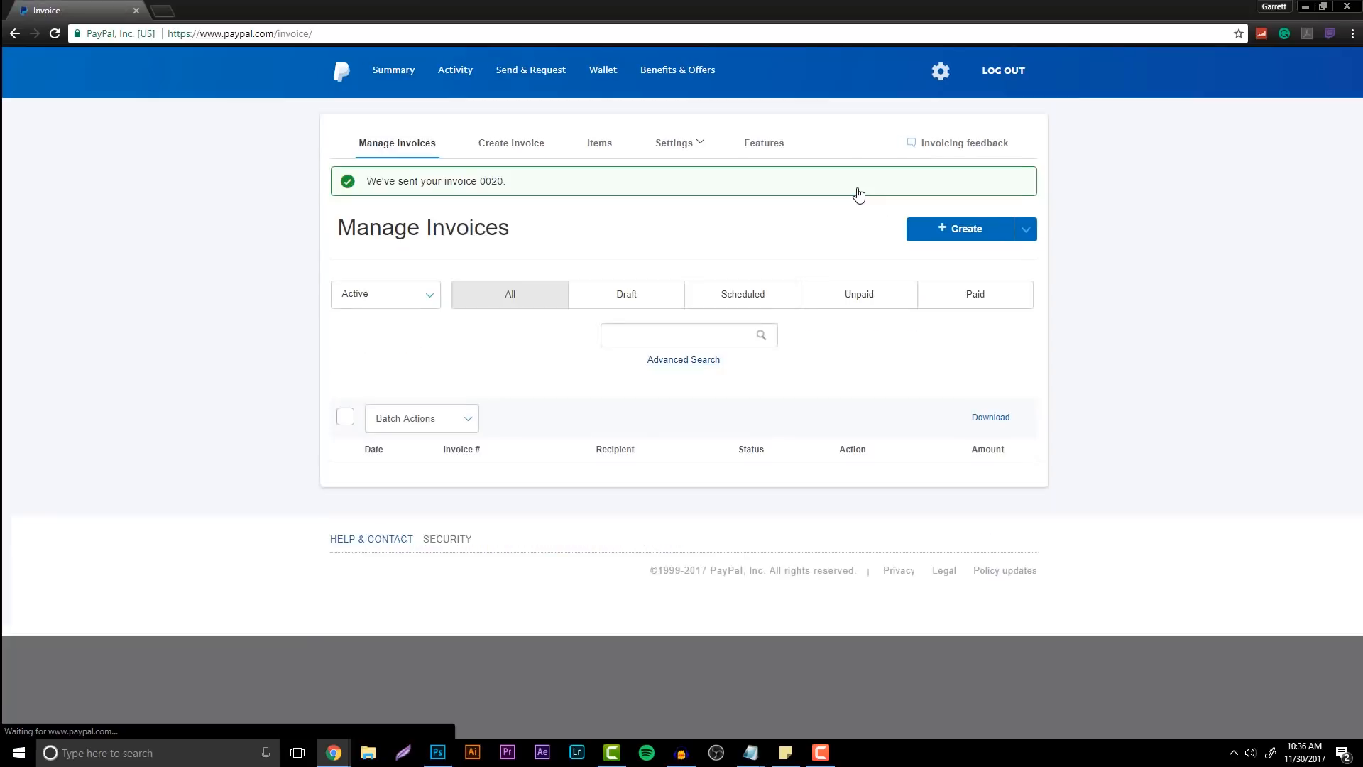